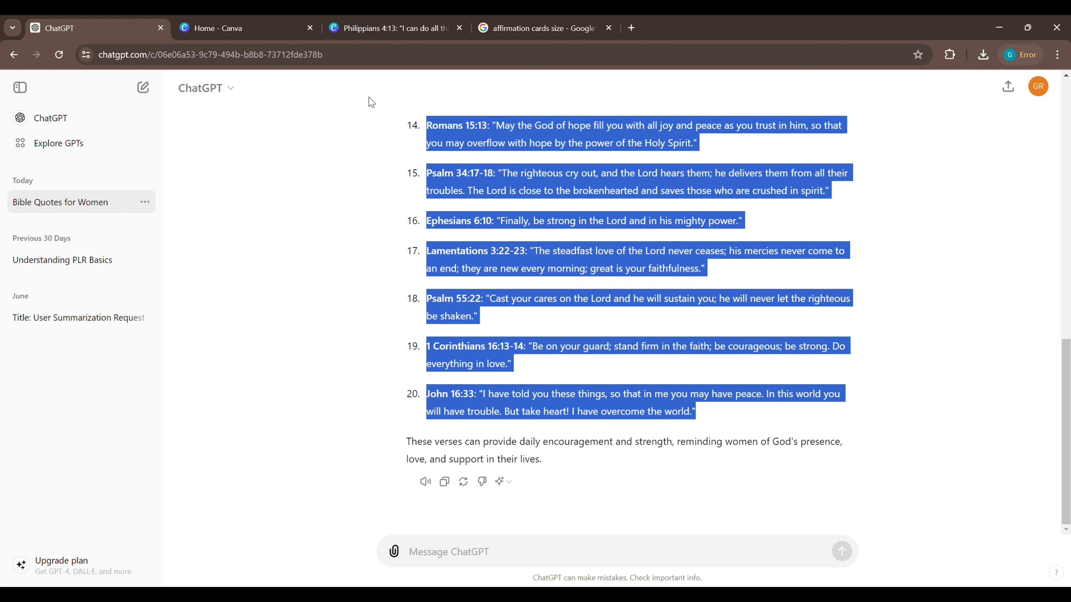
Switch to the Philippians 4:13 design in Canva and replace the sample bulk-create data with the copied Bible quotes
left_click(359, 15)
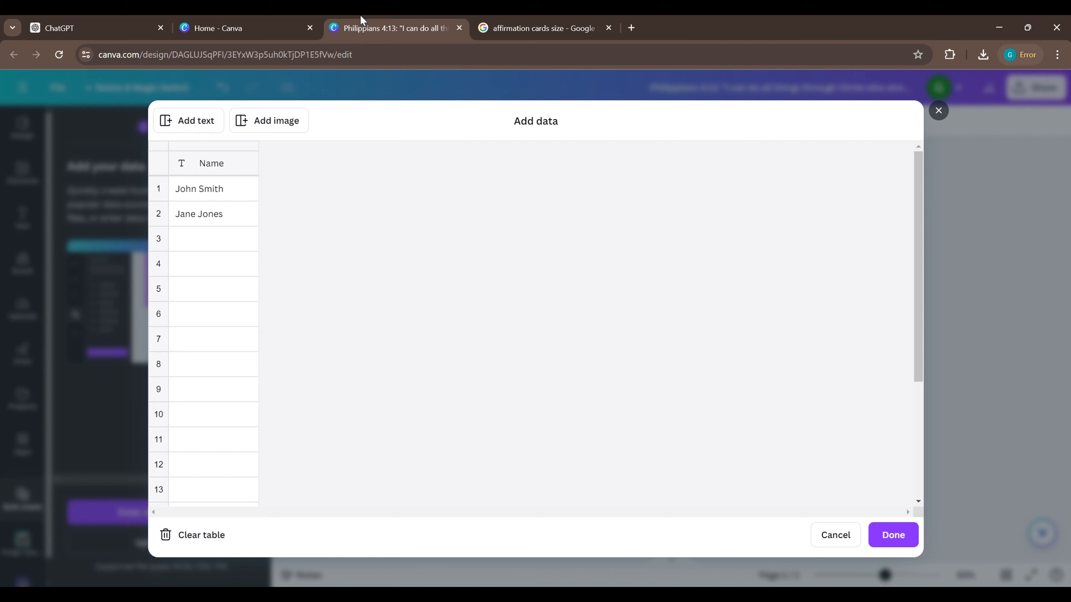
right_click(217, 196)
left_click(248, 235)
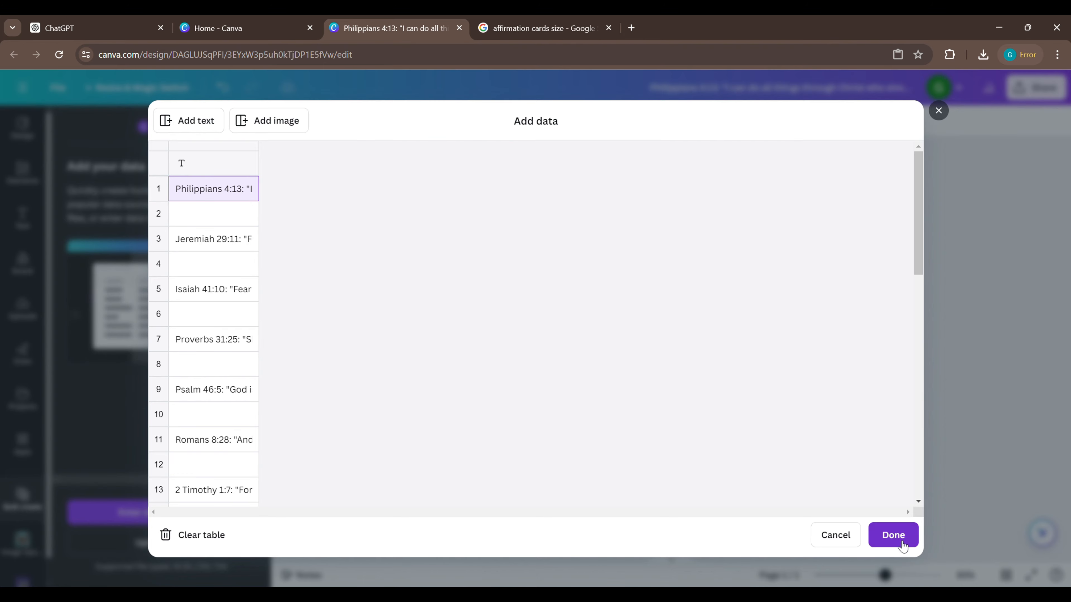
left_click(894, 535)
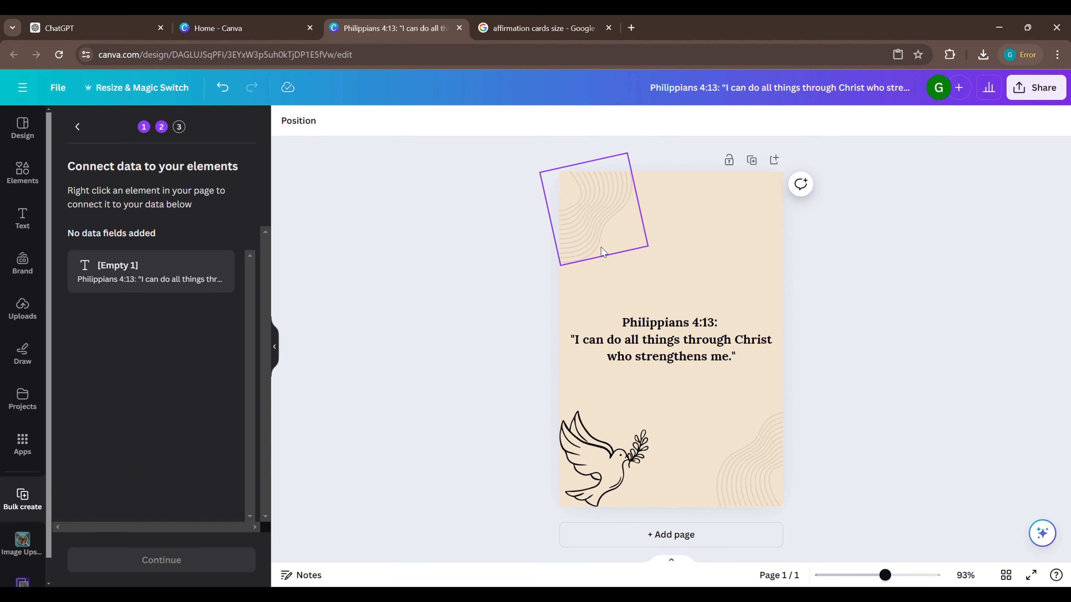
Connect the verse text on the card to the [Empty 1] data field and generate the 20 designs
left_click(683, 344)
left_click(602, 291)
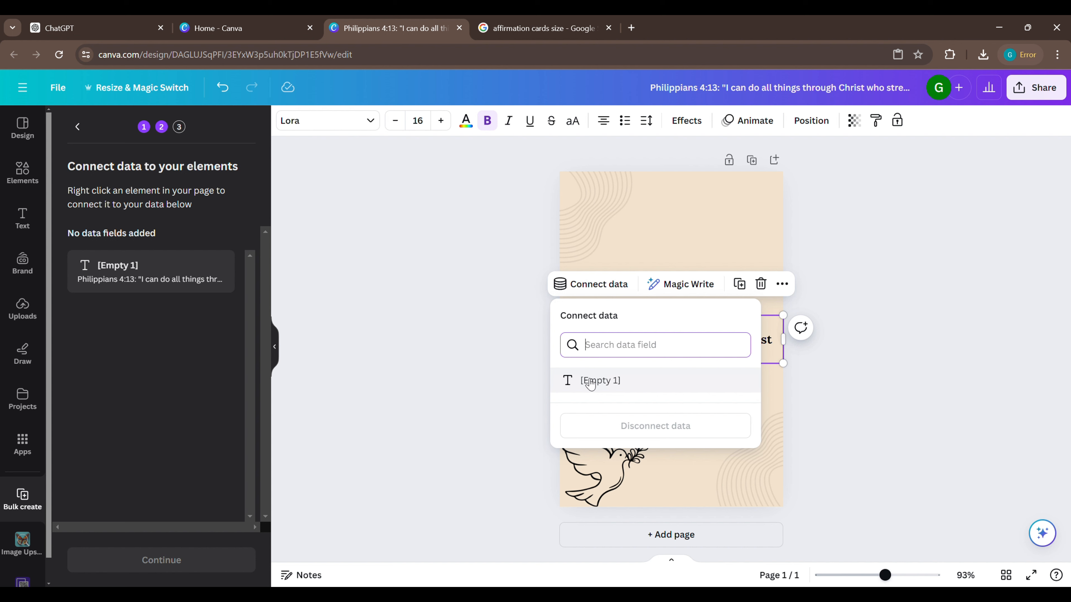
left_click(657, 382)
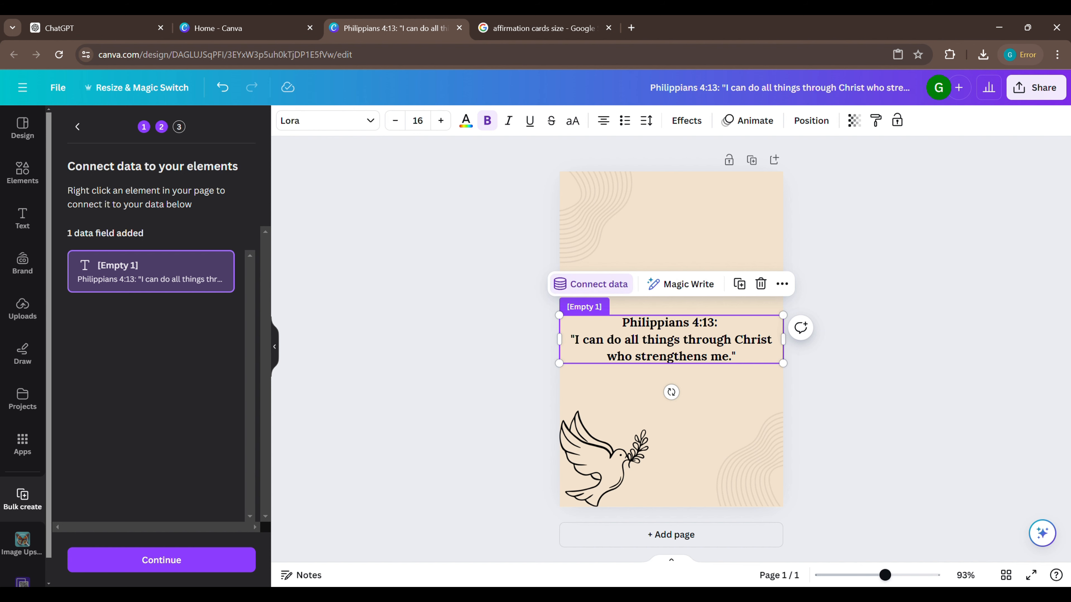
left_click(198, 567)
left_click(203, 567)
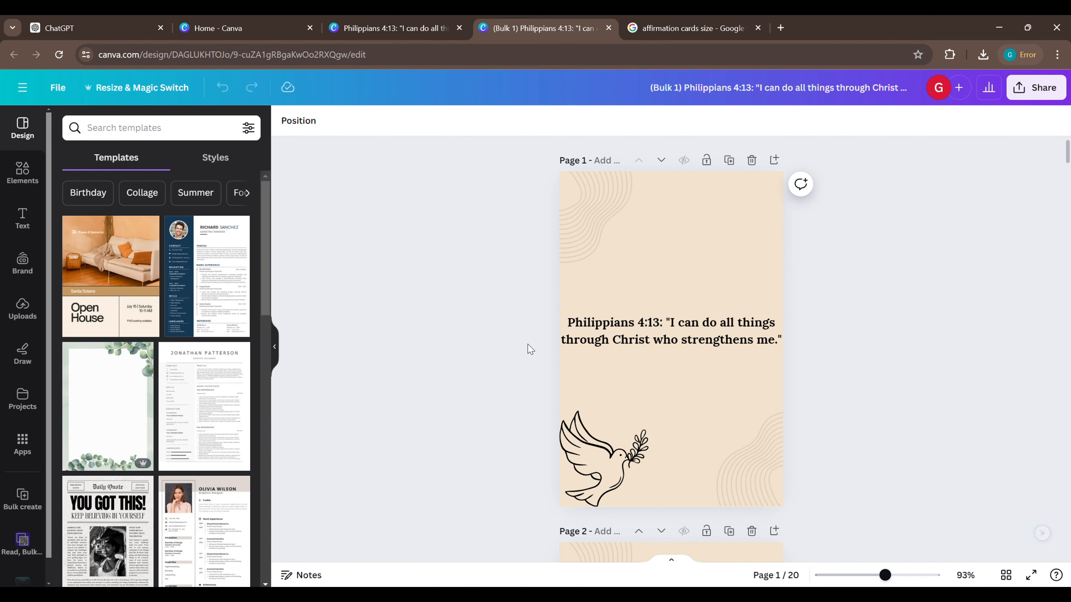
Review the generated verse cards page by page and in grid view, checking the text on each card
scroll(632, 396, "down", 6)
scroll(881, 441, "down", 10)
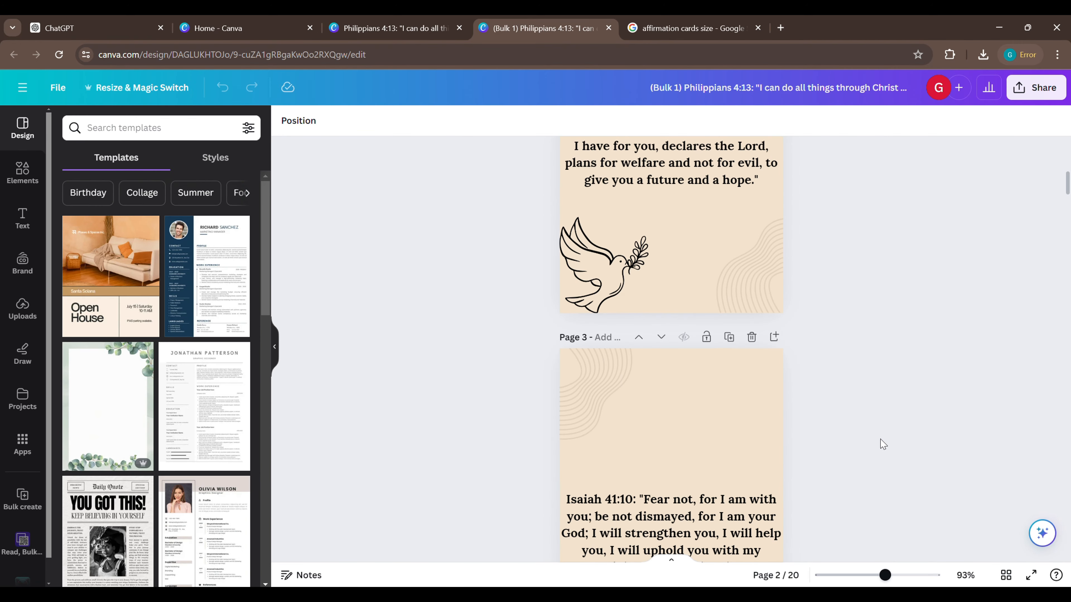
scroll(860, 451, "up", 4)
scroll(846, 443, "down", 10)
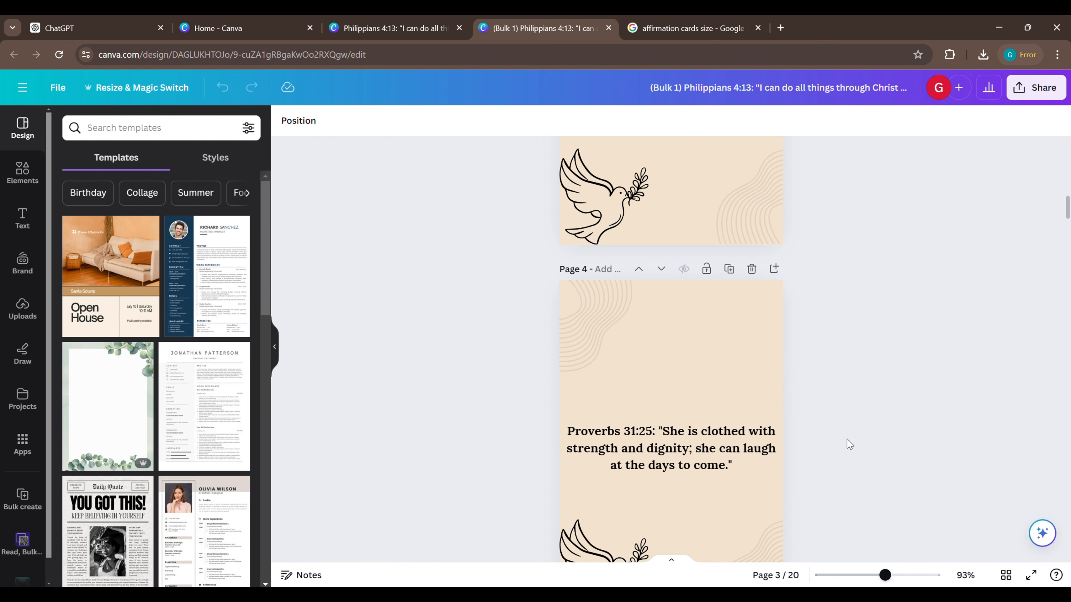
scroll(759, 363, "down", 7)
scroll(784, 391, "down", 15)
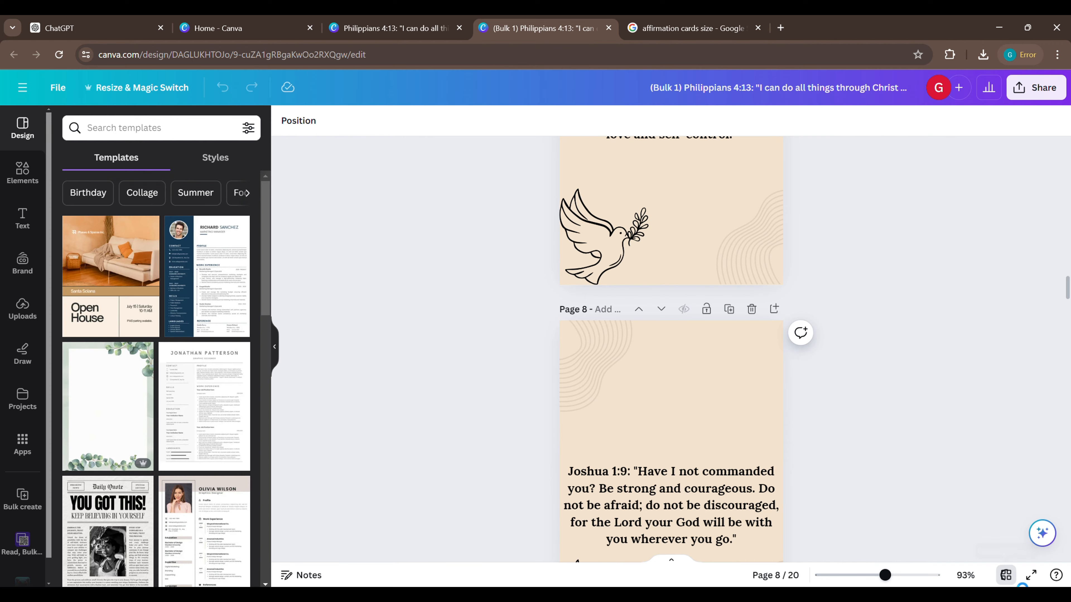
left_click(1005, 575)
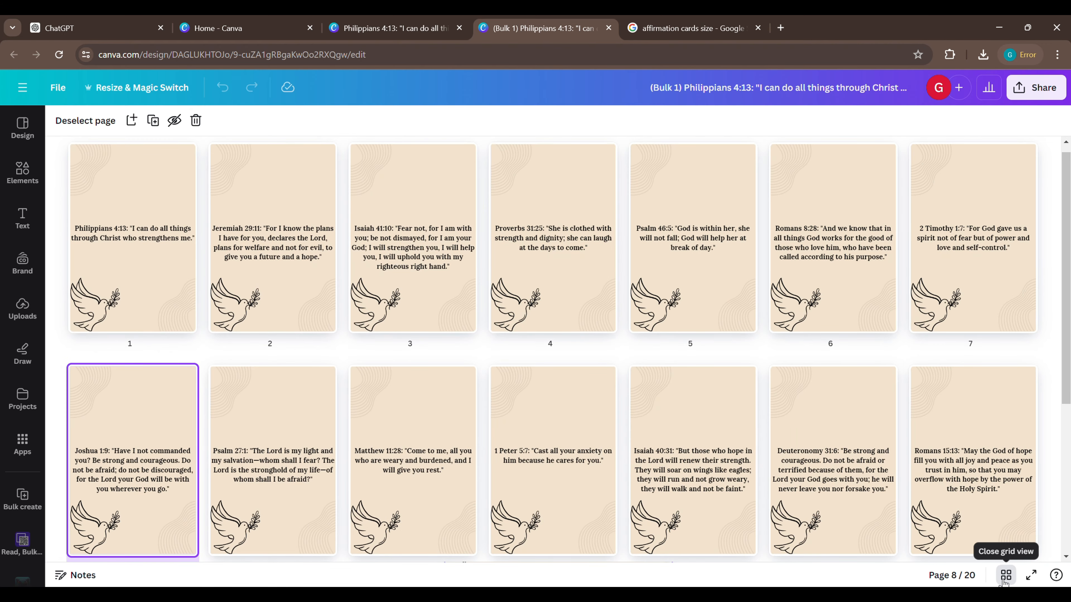
scroll(742, 375, "down", 5)
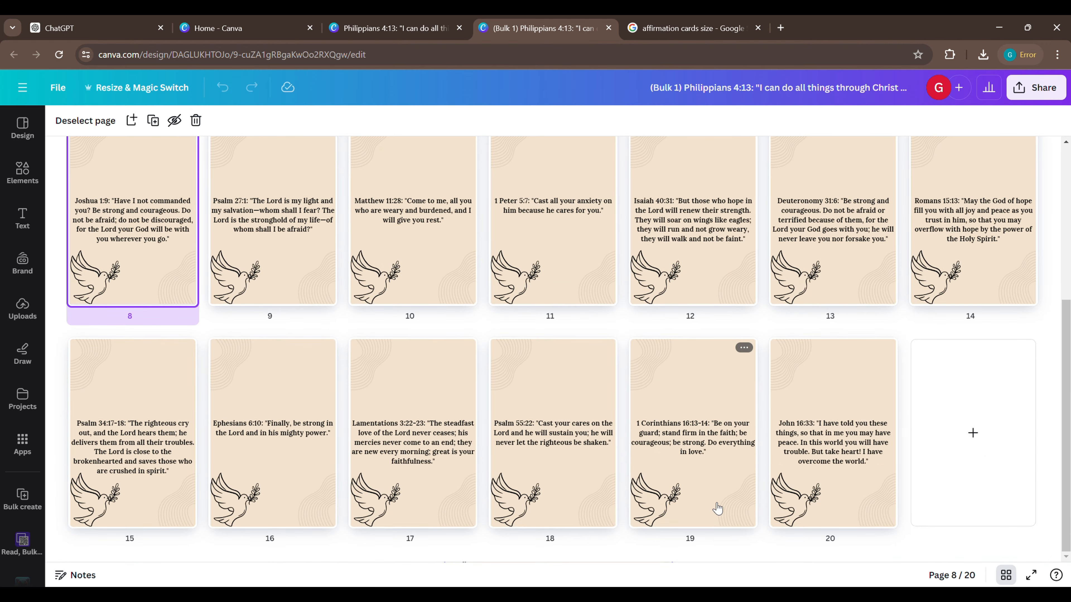
scroll(548, 329, "up", 5)
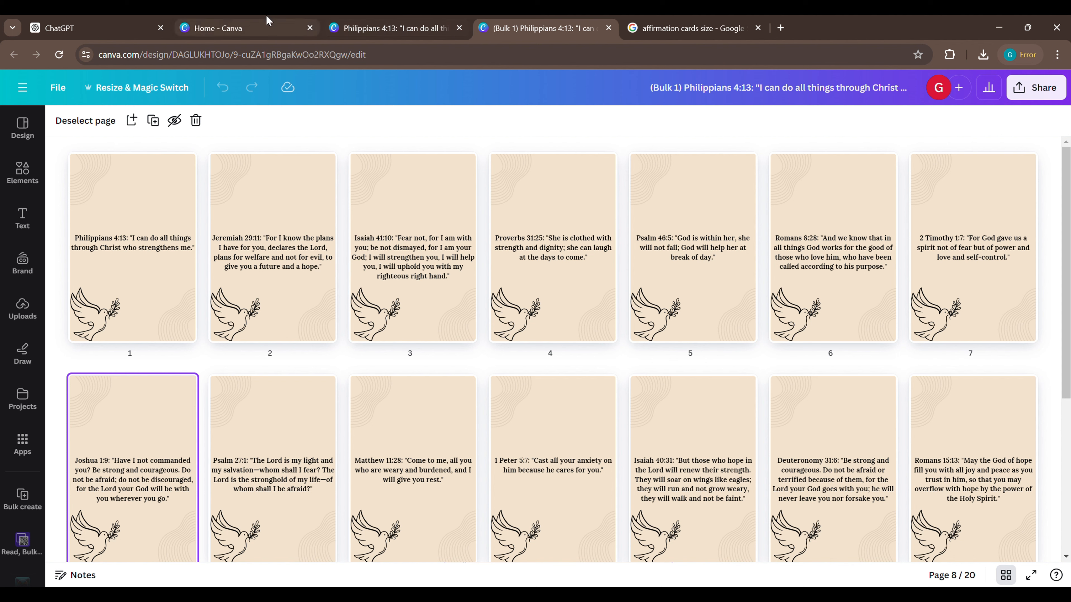
Create a blank 4 × 6 in design and search the elements for "self love" graphics
left_click(274, 18)
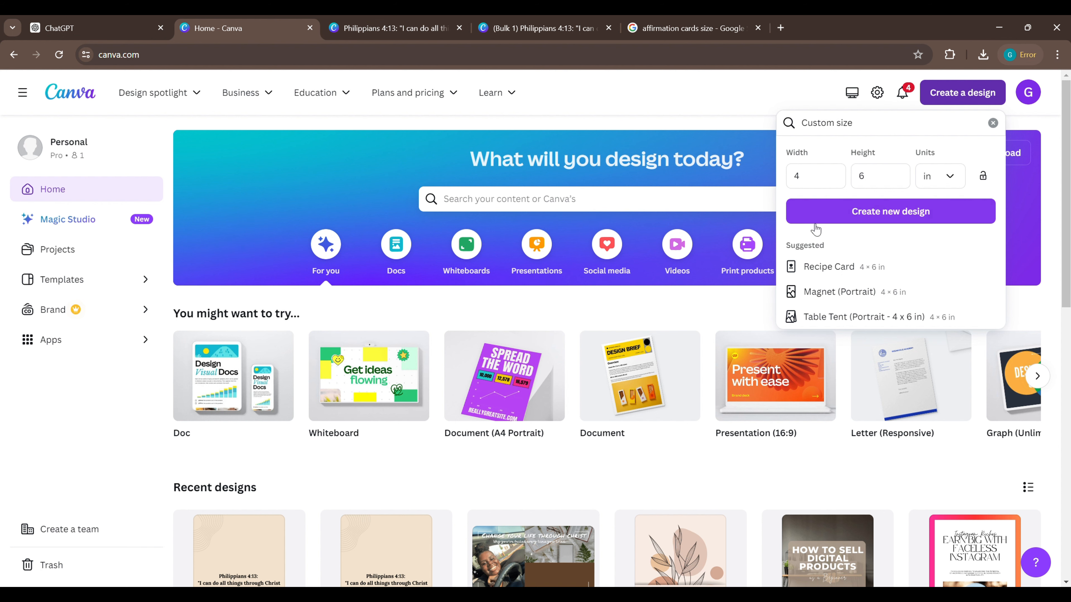
left_click(825, 221)
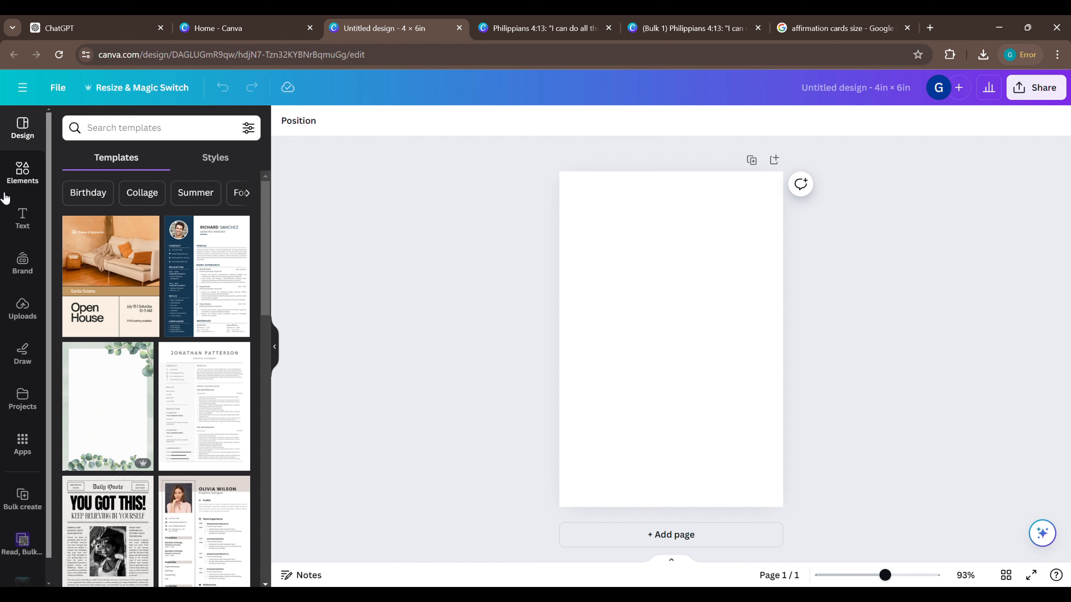
left_click(25, 173)
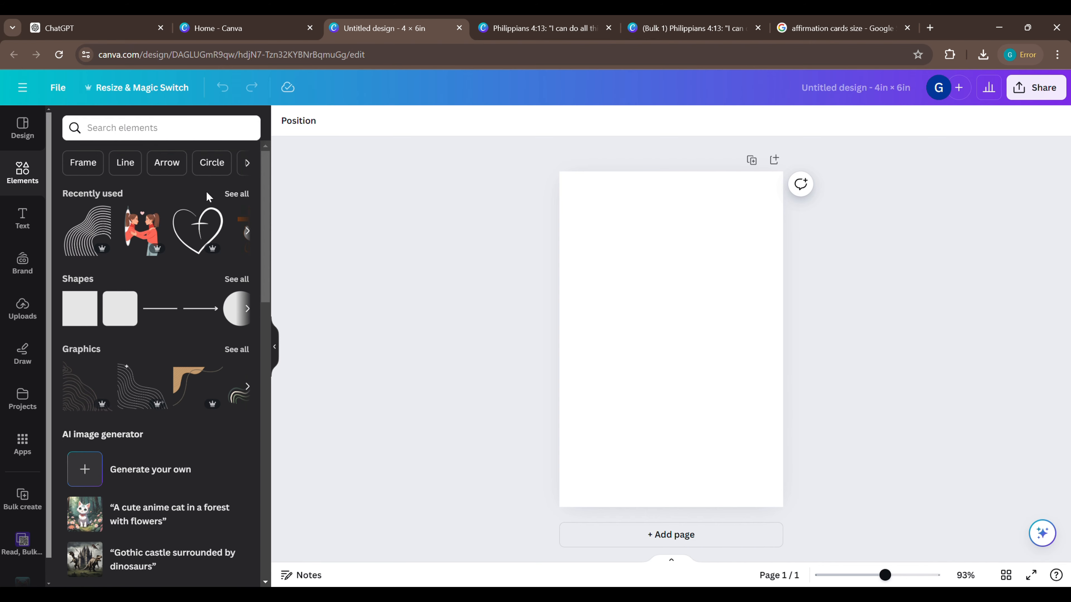
left_click(133, 128)
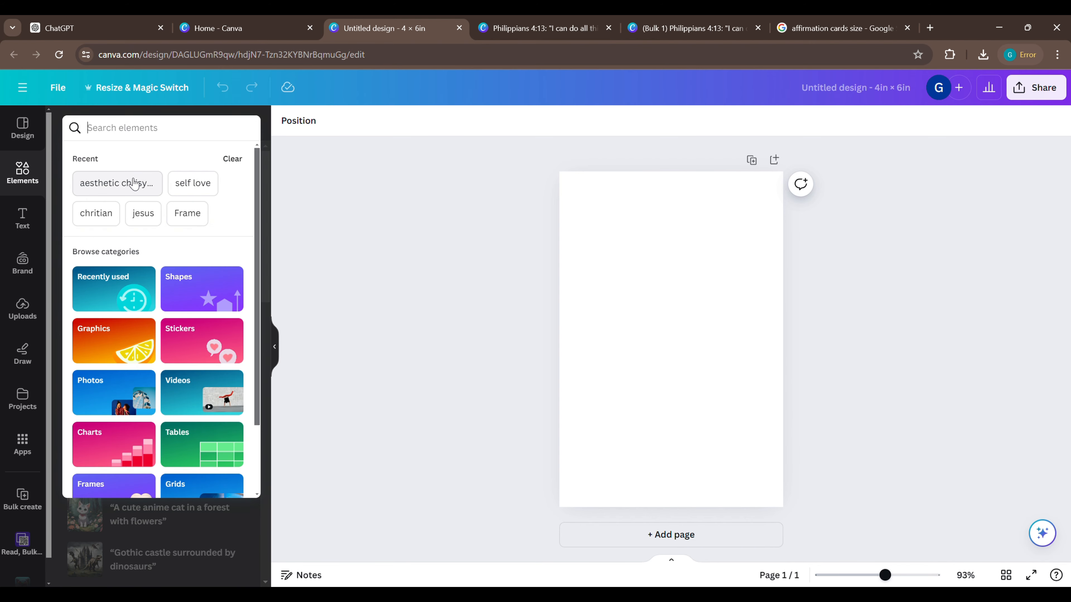
left_click(180, 182)
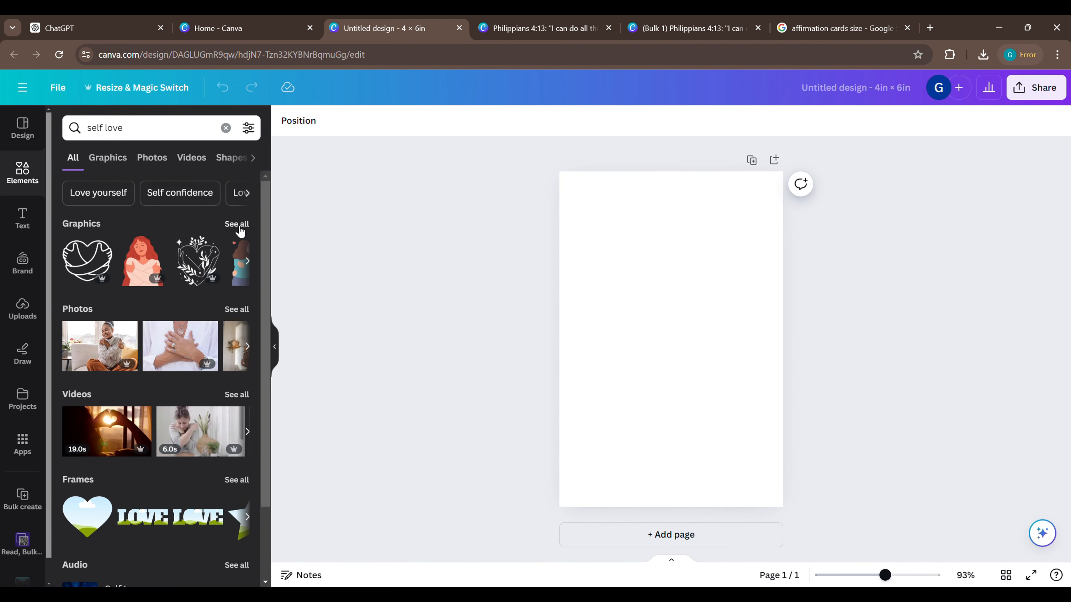
left_click(238, 226)
scroll(217, 286, "down", 5)
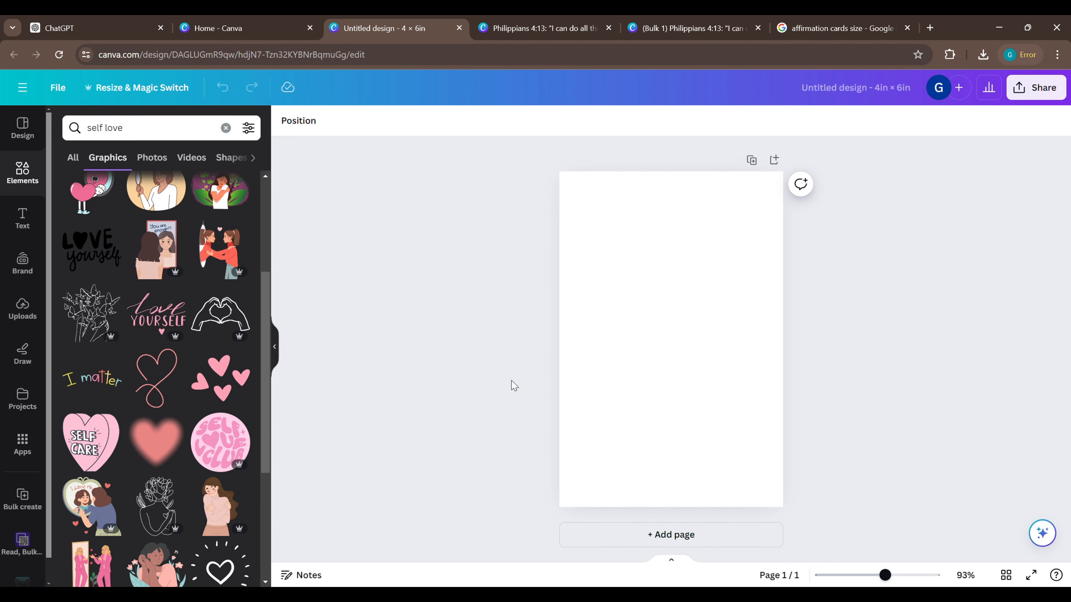
Add the line drawing of a woman with butterflies, enlarge it and centre it along the page's lower edge
left_click(93, 333)
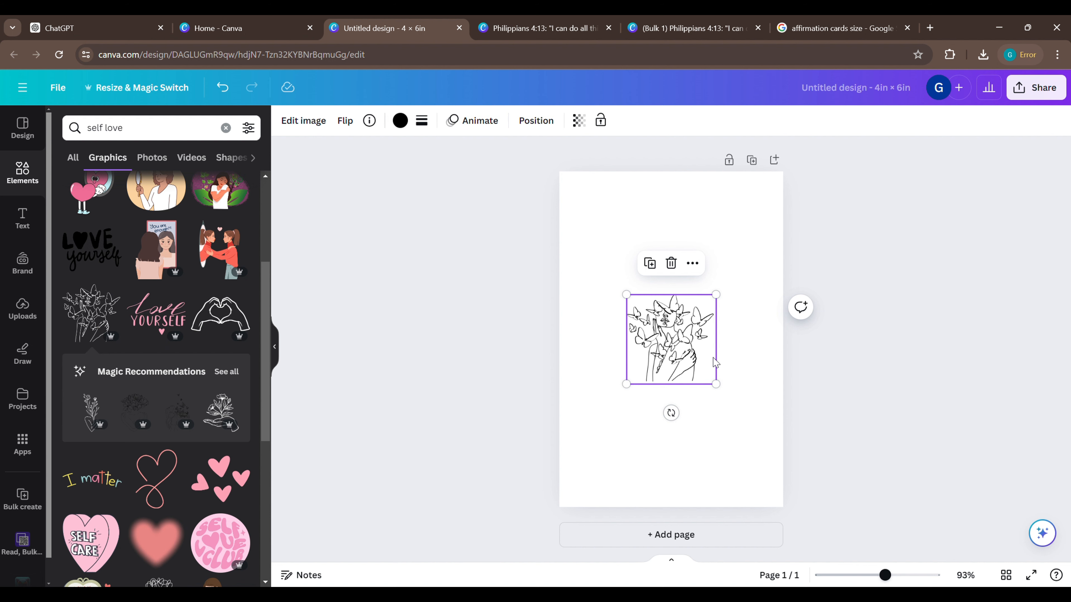
left_click_drag(720, 387, 777, 481)
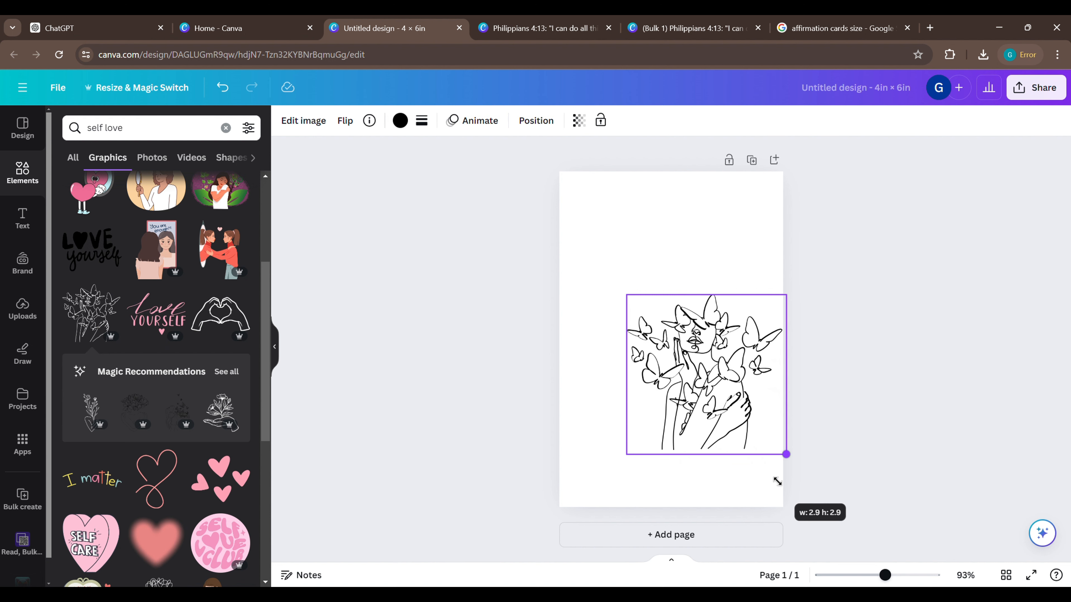
left_click_drag(732, 417, 704, 473)
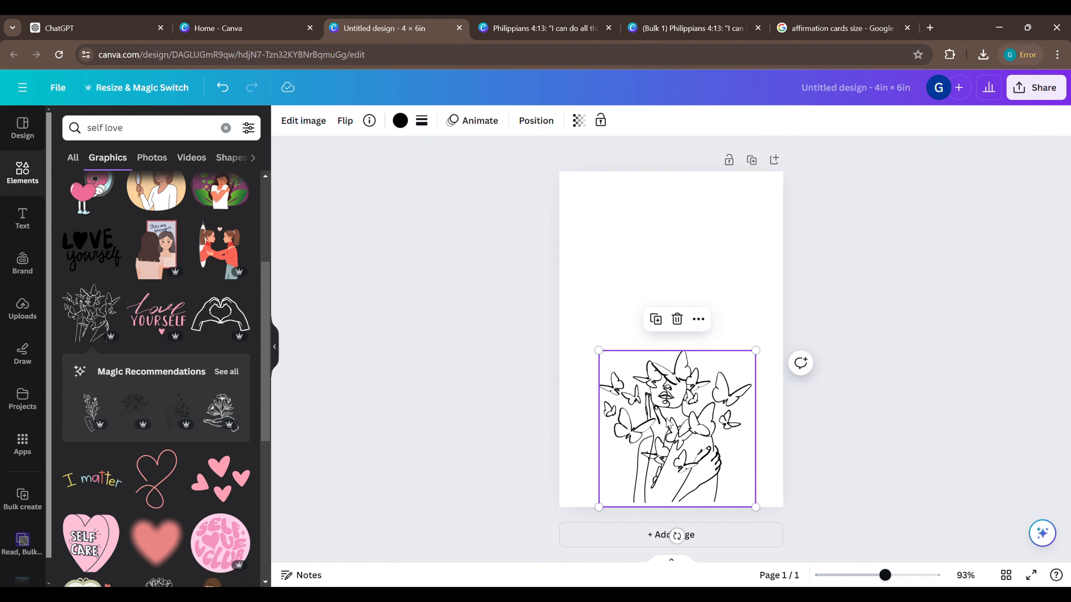
left_click_drag(610, 361, 630, 381)
left_click_drag(711, 415, 696, 416)
left_click(718, 317)
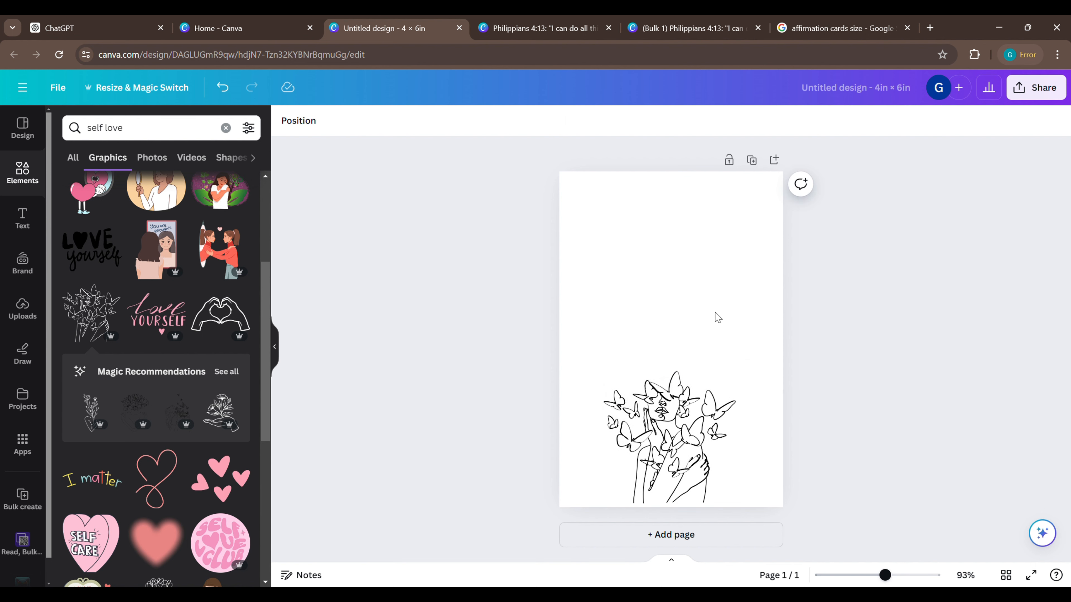
left_click(688, 418)
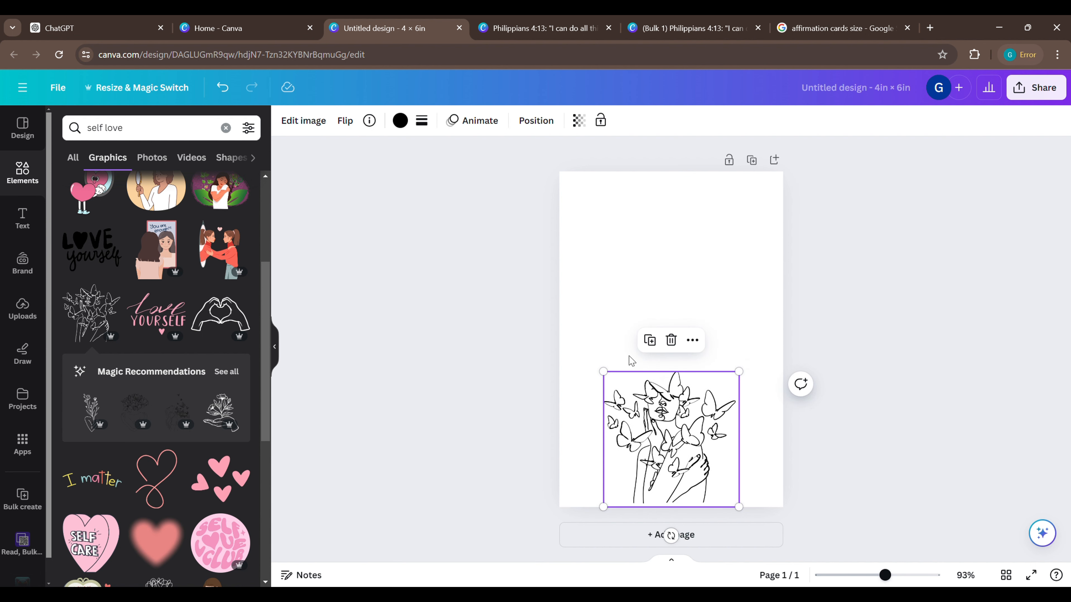
left_click(323, 121)
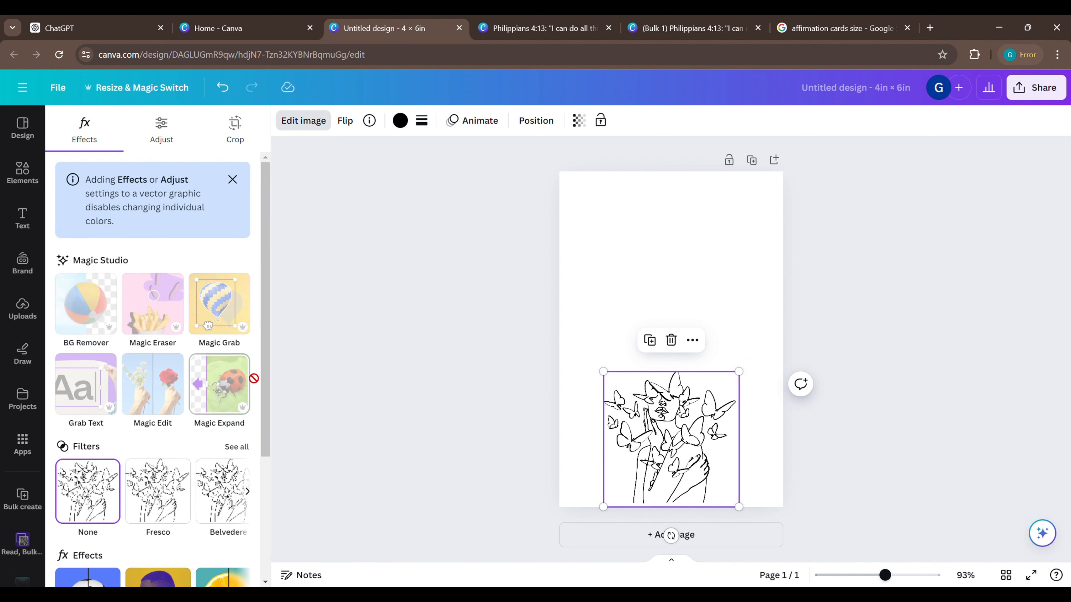
left_click(399, 121)
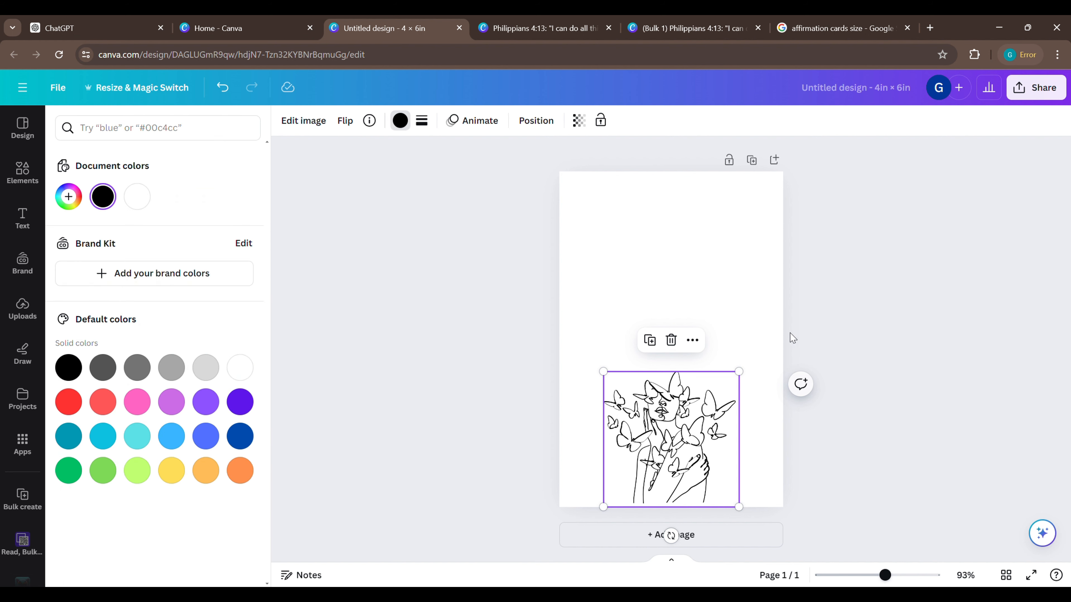
Copy the background colour code #F2E2CC from the Philippians 4:13 card design
left_click(702, 290)
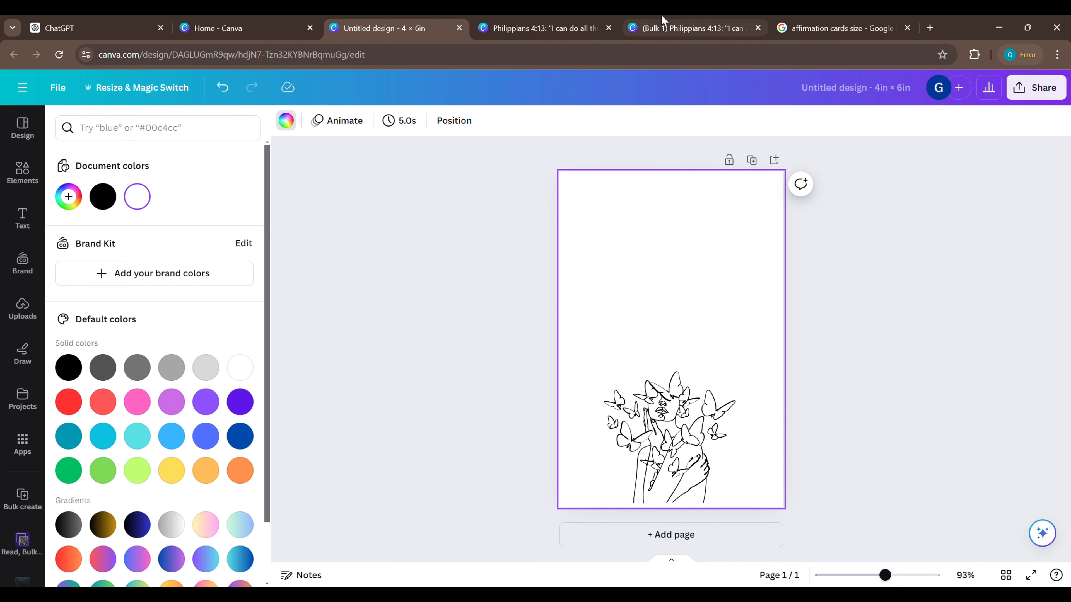
left_click(663, 26)
left_click(532, 26)
left_click(717, 220)
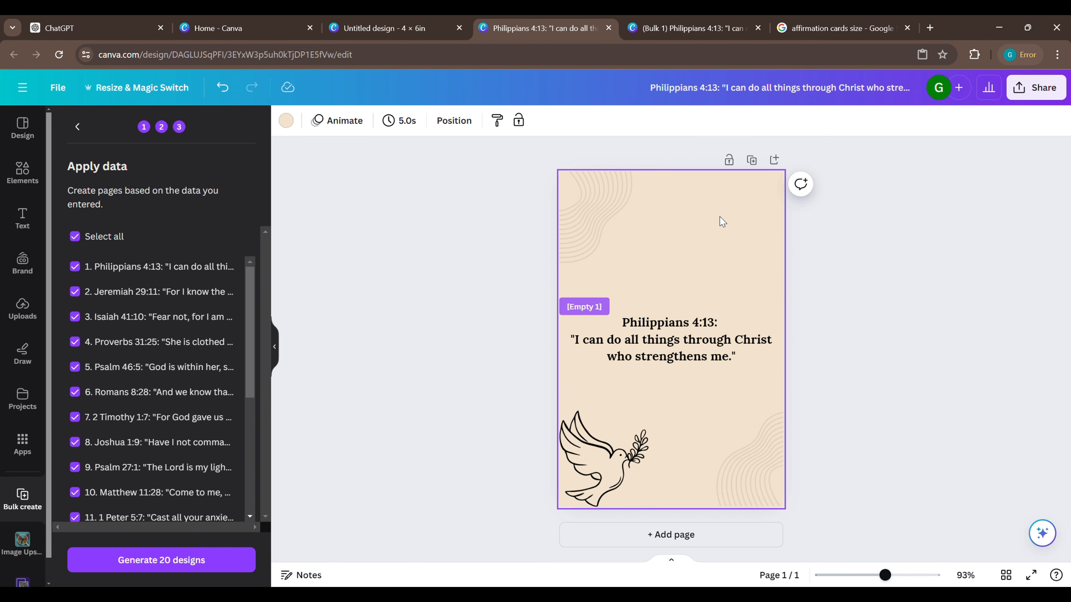
left_click(286, 121)
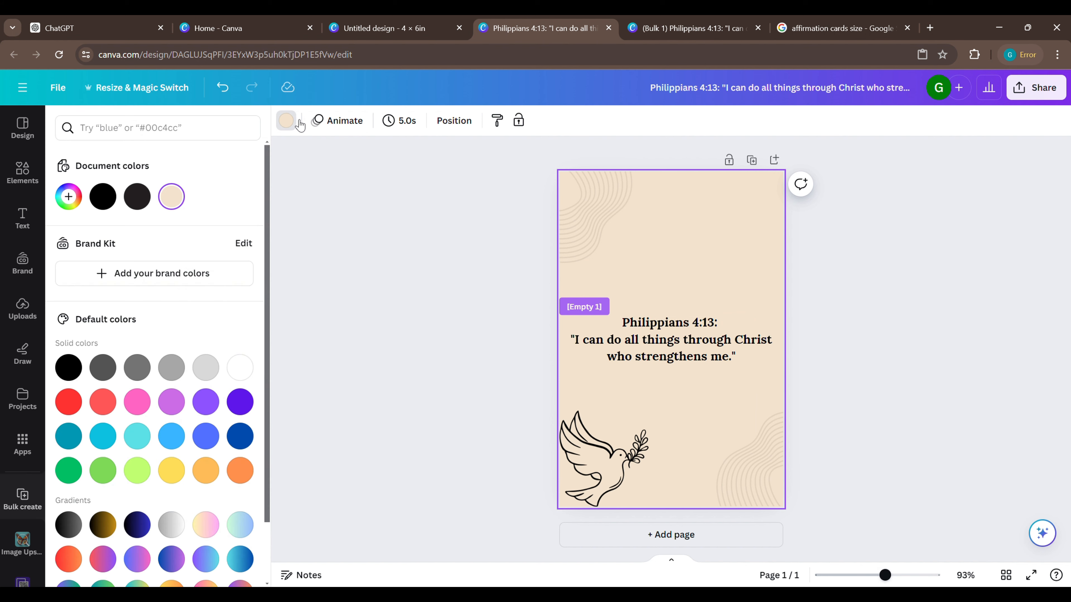
left_click(171, 195)
key("ctrl+c")
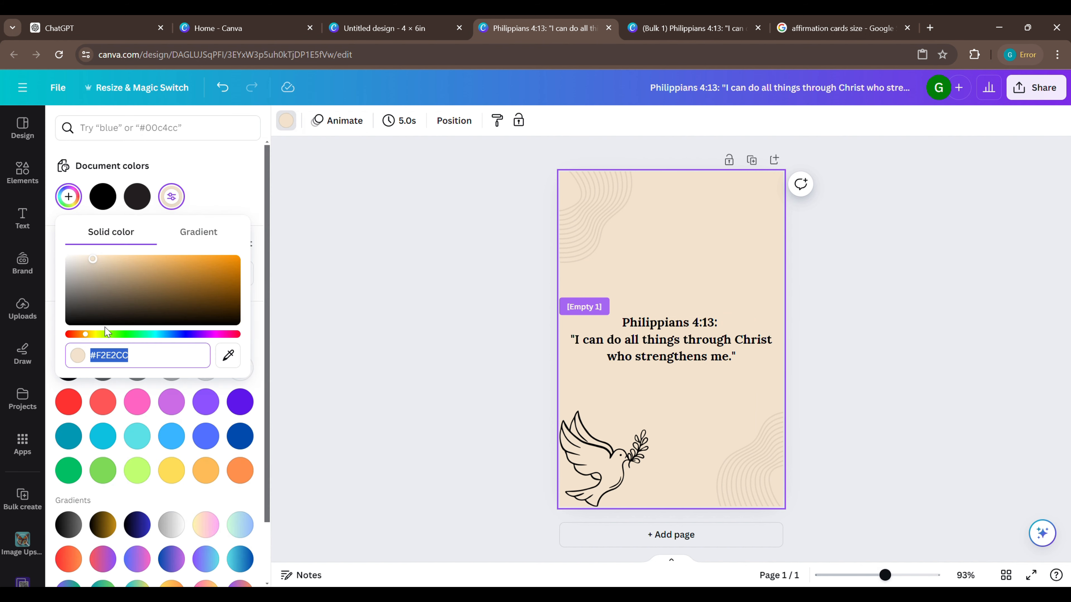
Apply #F2E2CC as the page background of the untitled 4 × 6 in design and shift it to a slightly darker, greyer beige
left_click(395, 26)
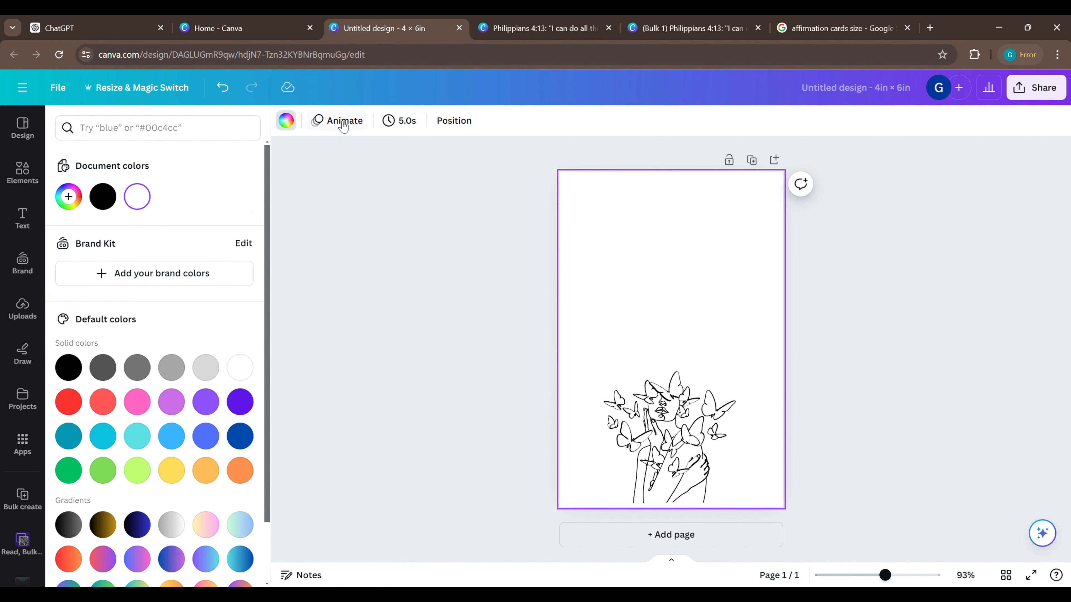
left_click(137, 196)
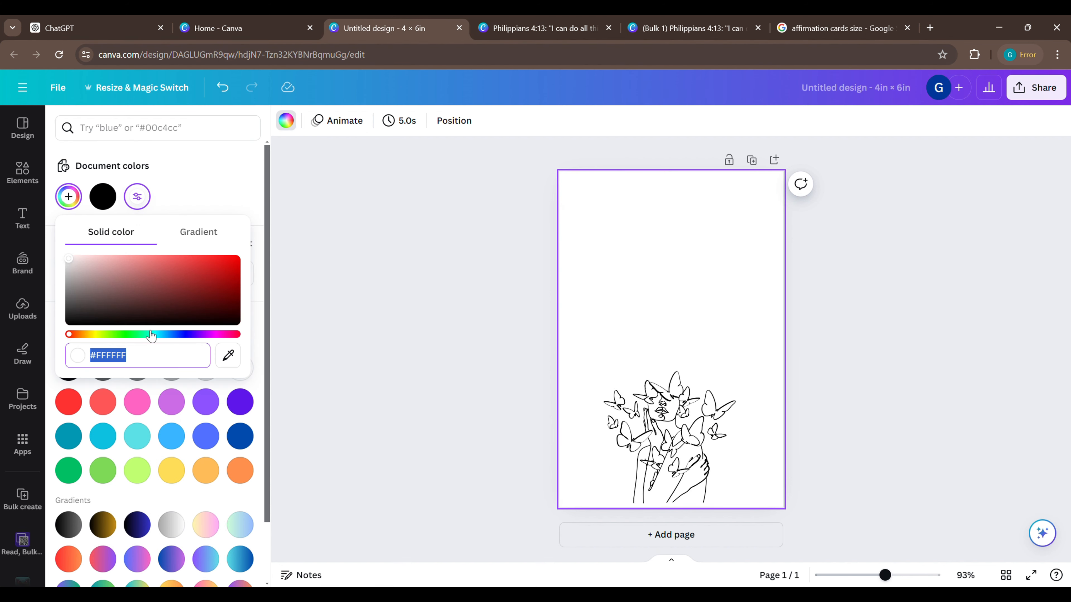
key("ctrl+v")
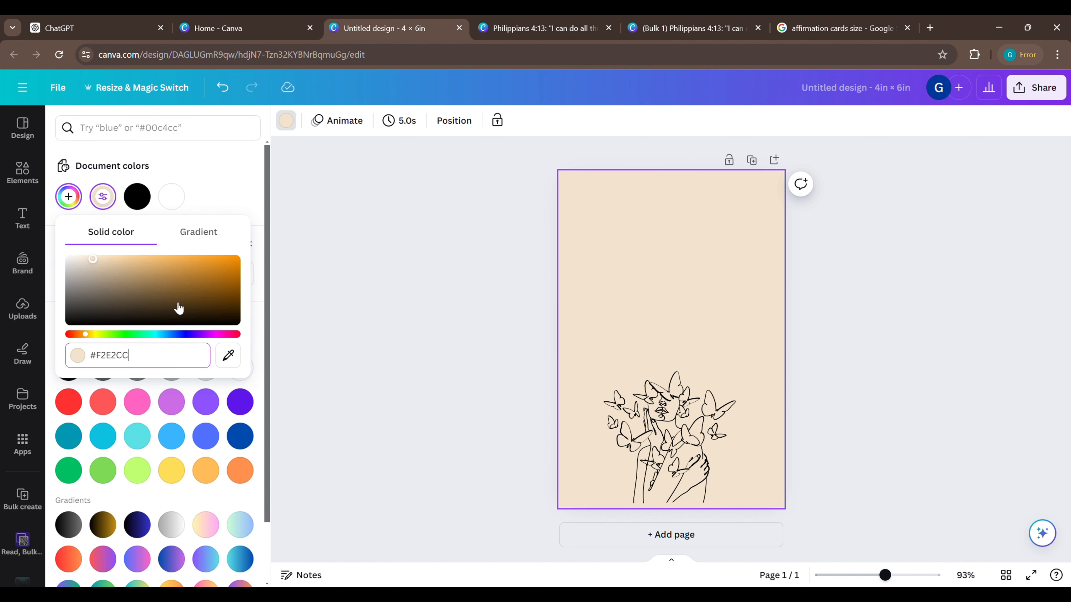
left_click_drag(93, 263, 86, 266)
left_click(422, 211)
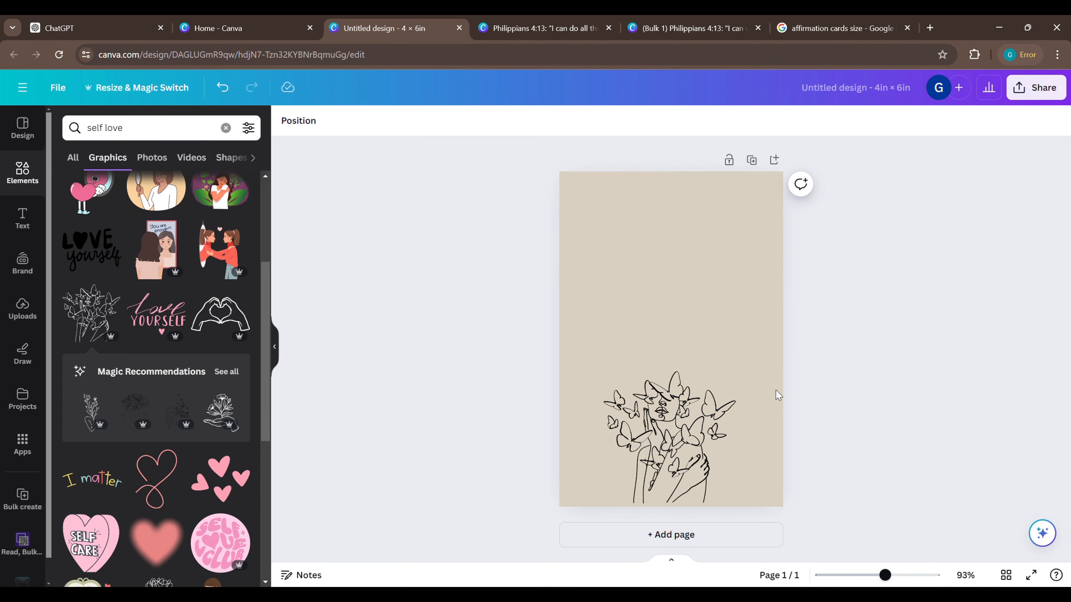
In ChatGPT, resend the Bible quotes prompt reworded to ask for the best 20 self love quotes that help women overcome their struggle
left_click(77, 21)
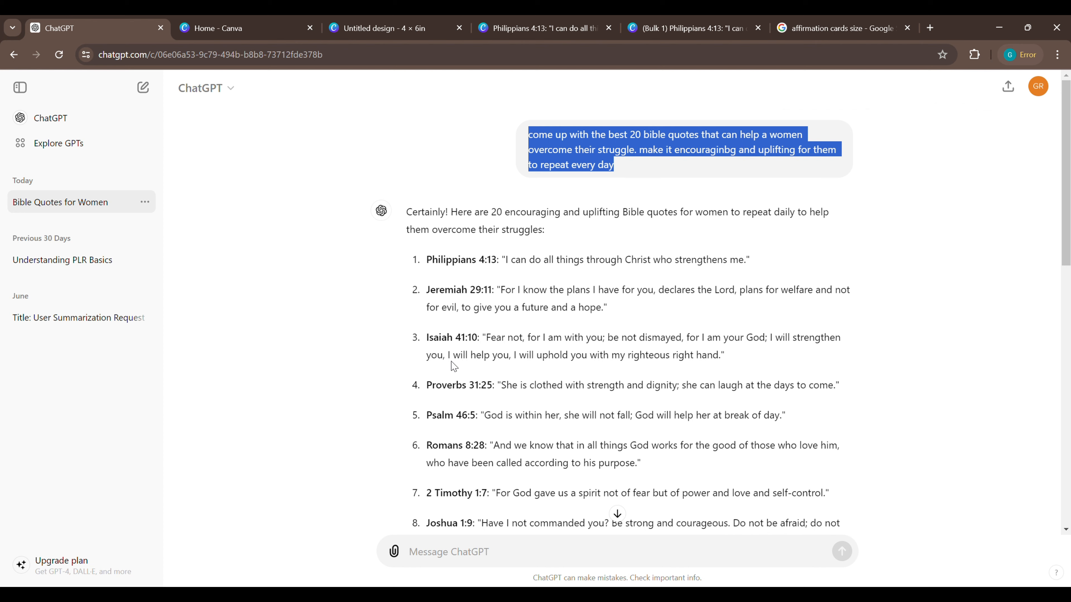
left_click(617, 513)
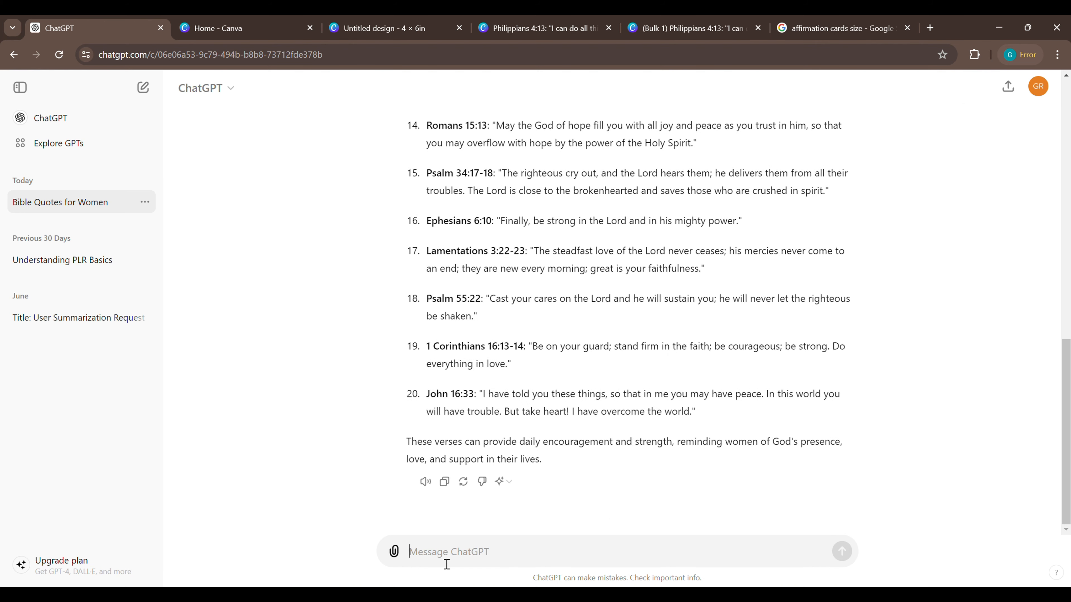
key("ctrl+v")
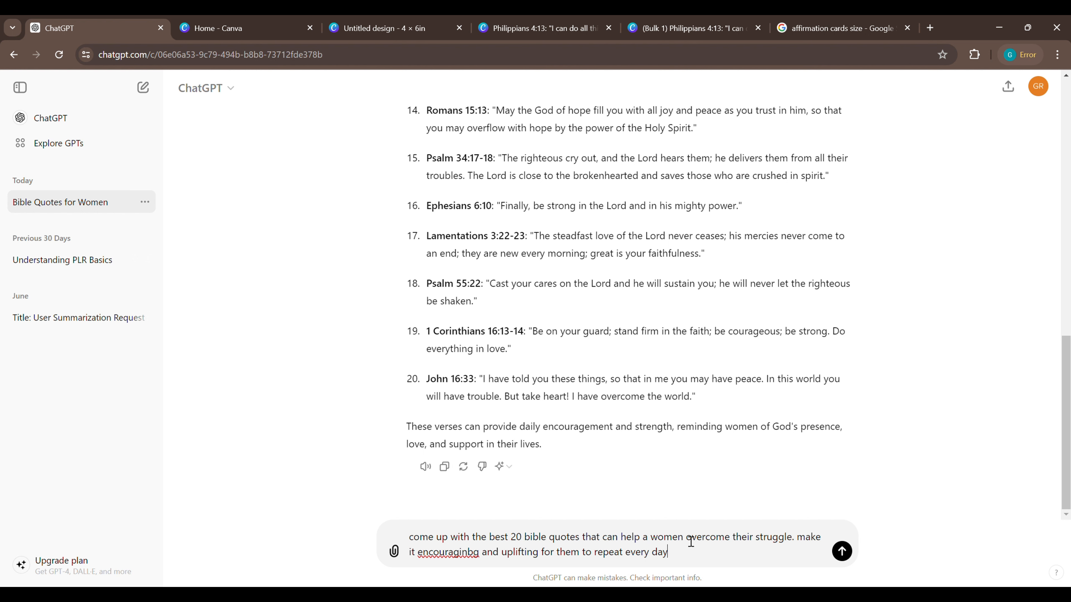
double_click(535, 538)
type("se")
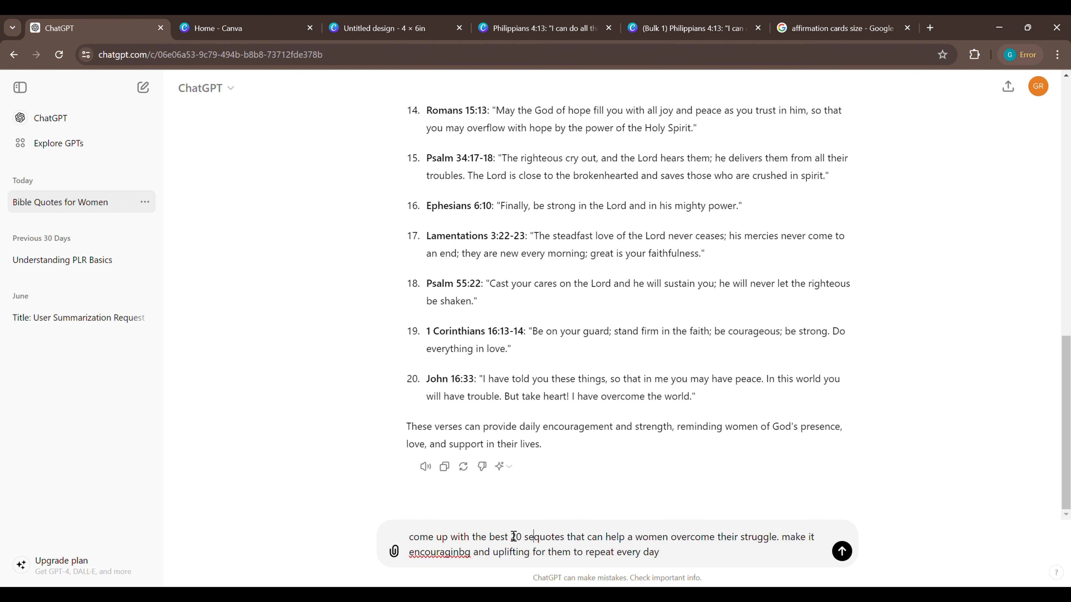
type("lf ")
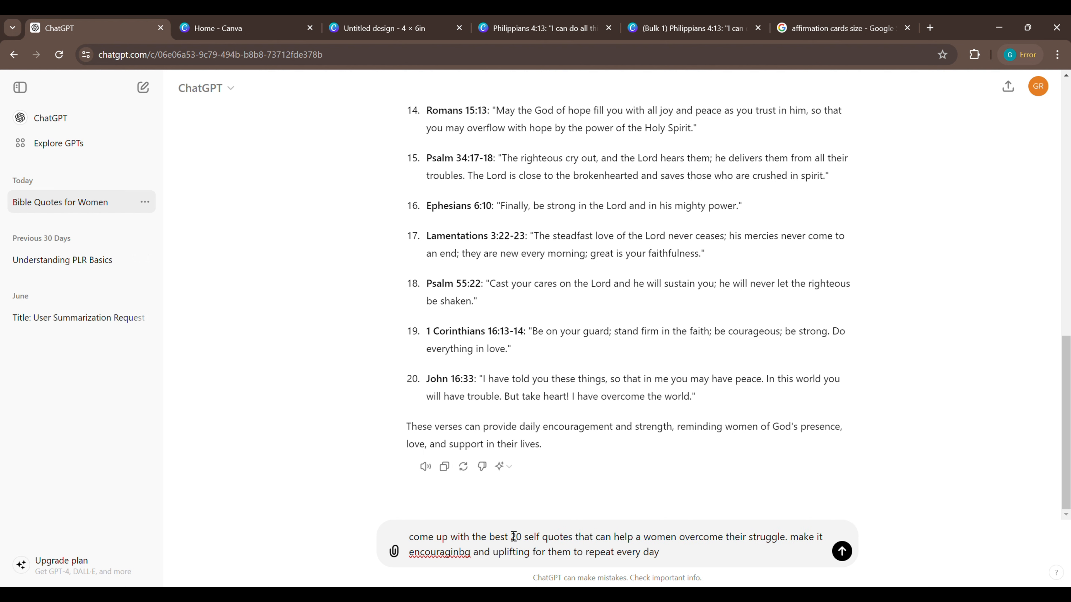
type("love")
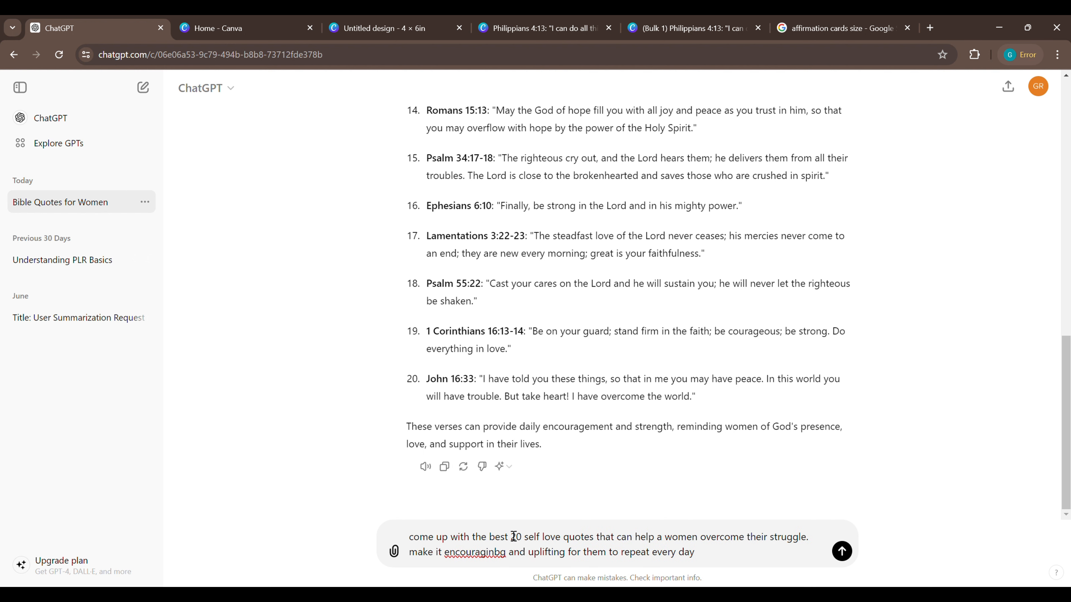
key("Return")
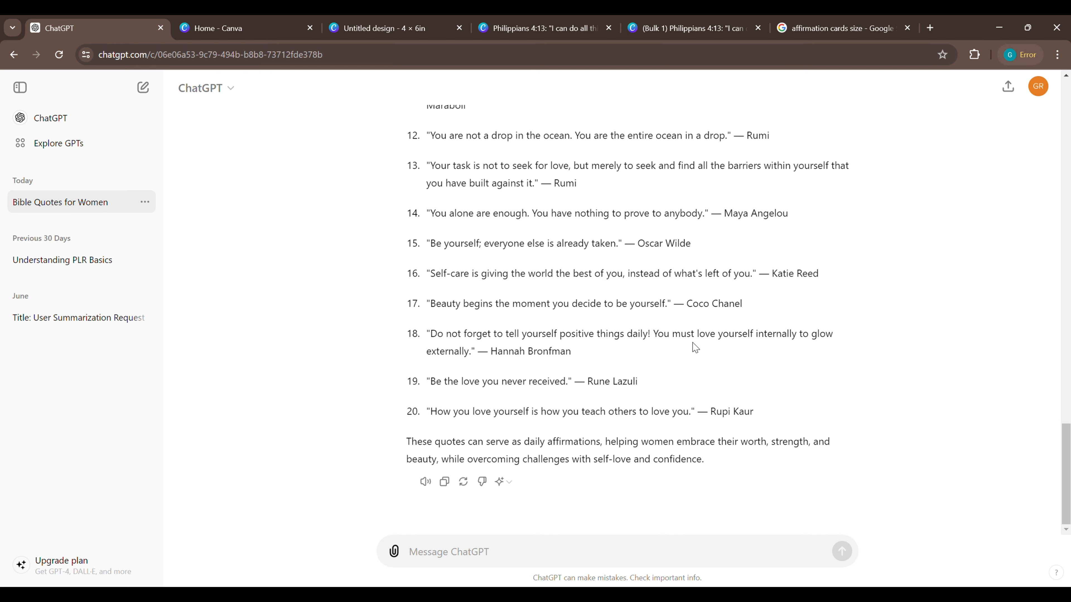
Copy all 20 self-love quotes from the ChatGPT answer, without the introduction and closing text
scroll(525, 322, "up", 12)
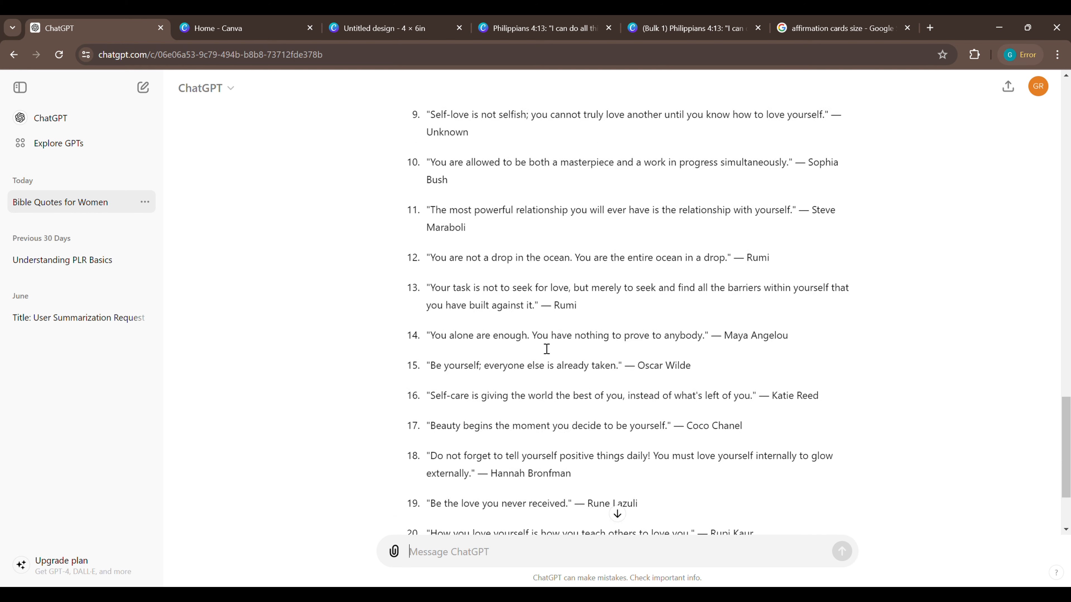
scroll(526, 325, "down", 4)
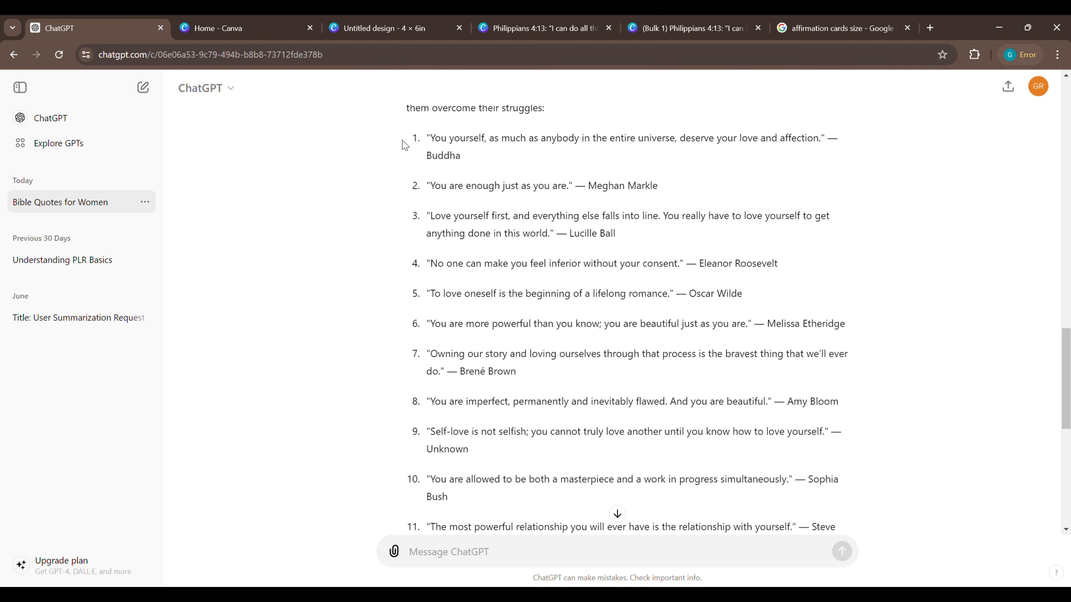
left_click_drag(425, 139, 641, 382)
scroll(596, 397, "up", 4)
scroll(596, 397, "down", 3)
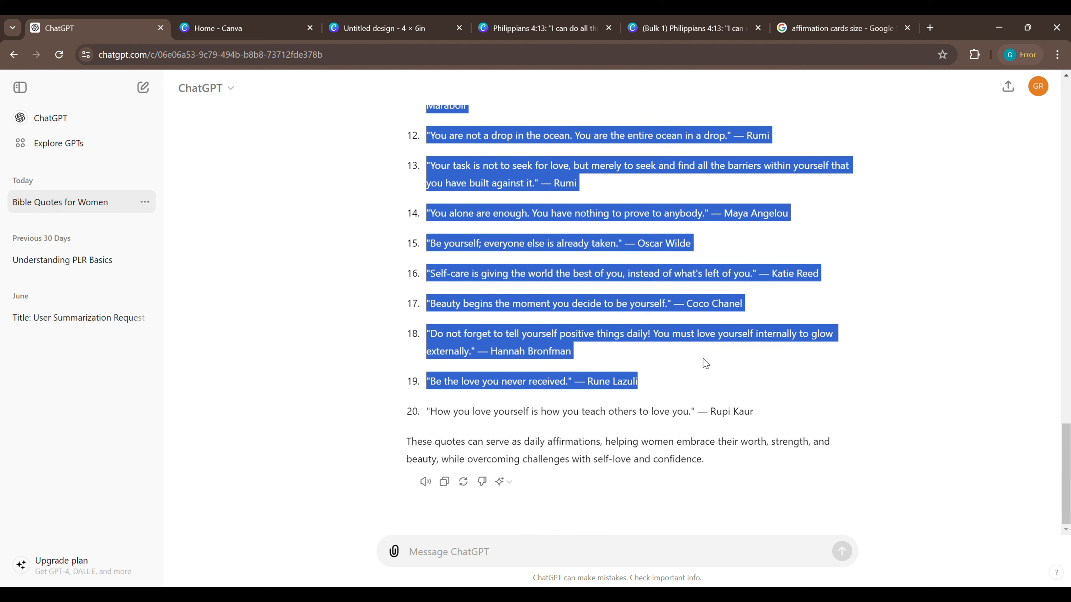
left_click_drag(753, 411, 412, 349)
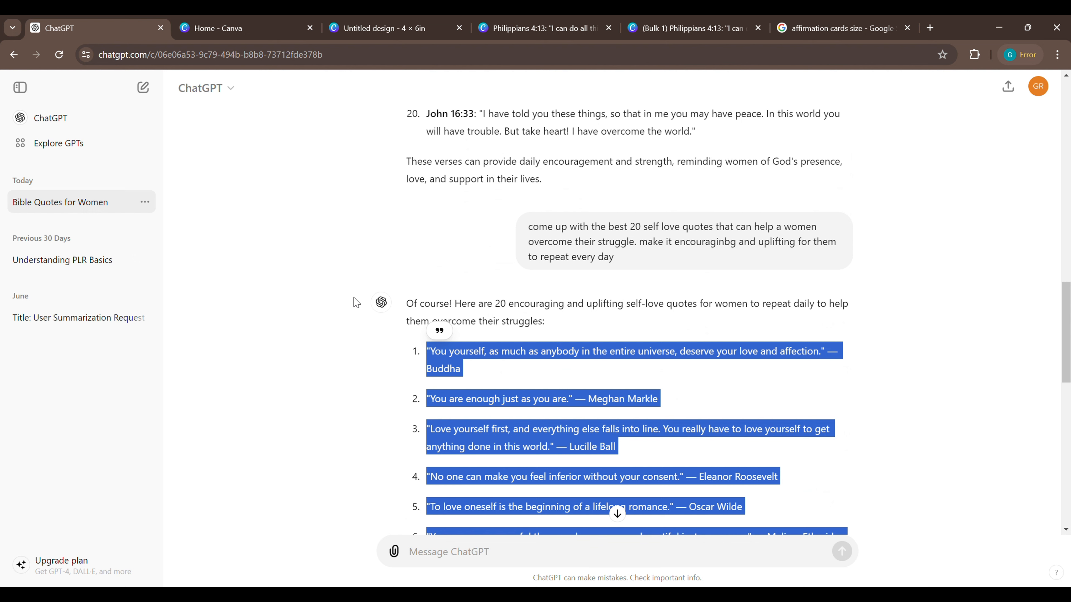
Switch to the untitled 4 × 6 in Canva design and add a subheading text box to the page
left_click(356, 22)
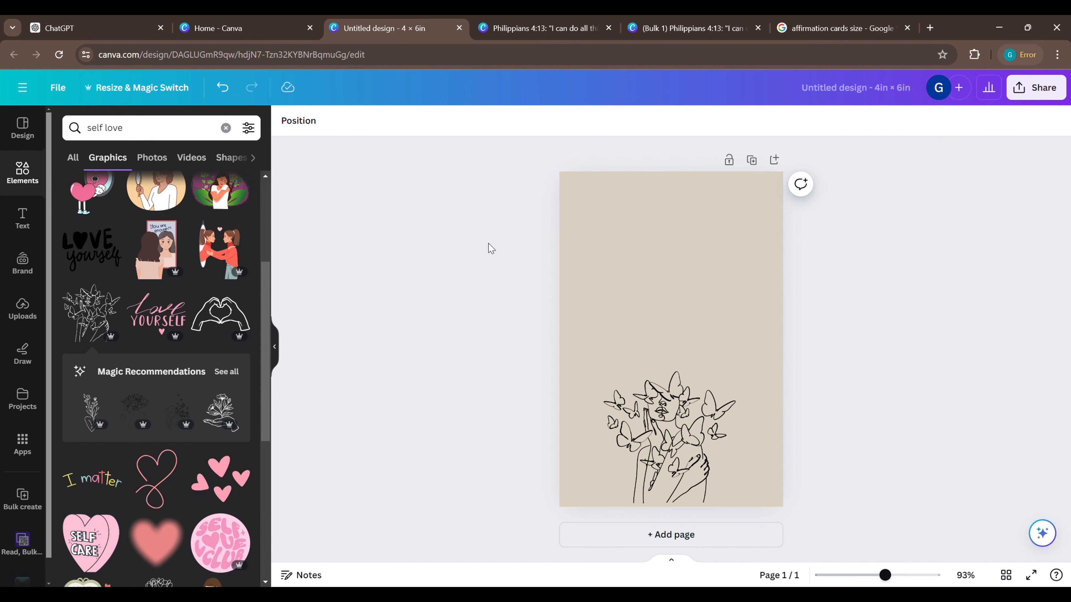
left_click(25, 218)
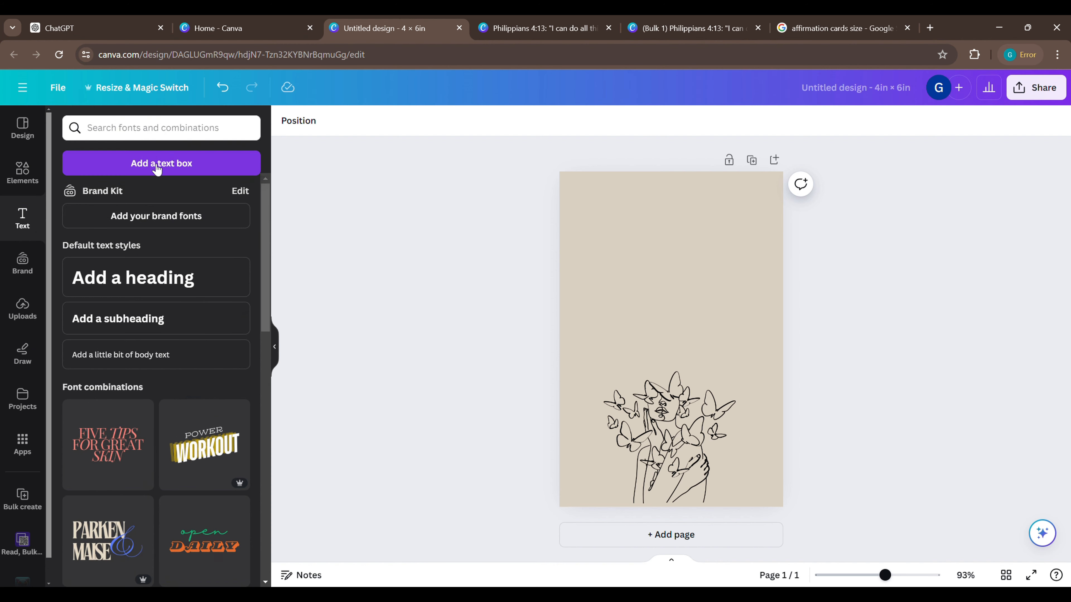
left_click(163, 319)
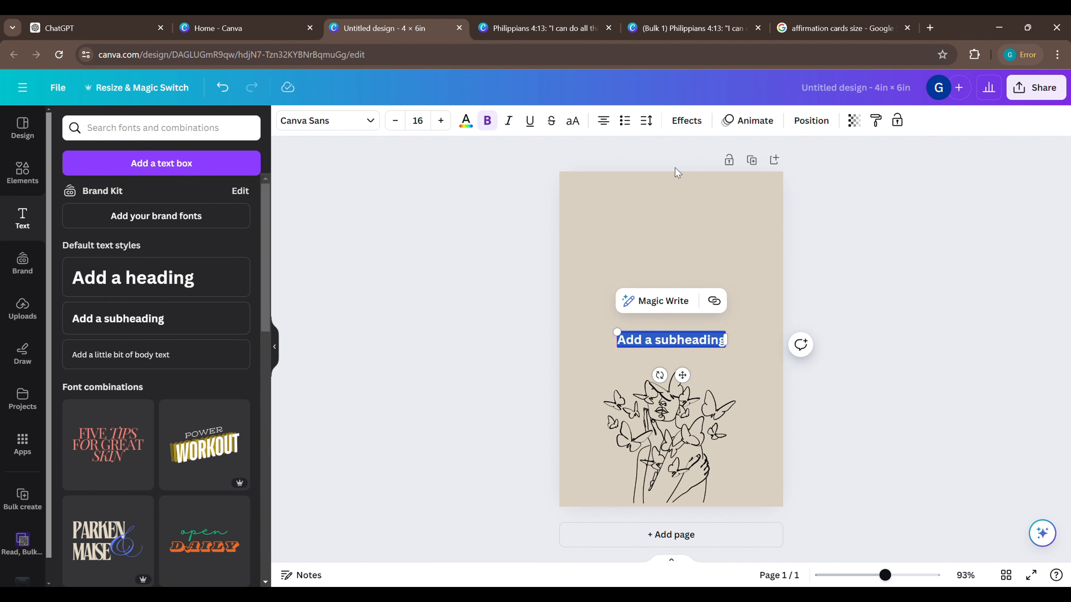
Enter the bulk-create data manually: delete the Email column and paste the copied quotes into the Name column starting at row 1
left_click(16, 505)
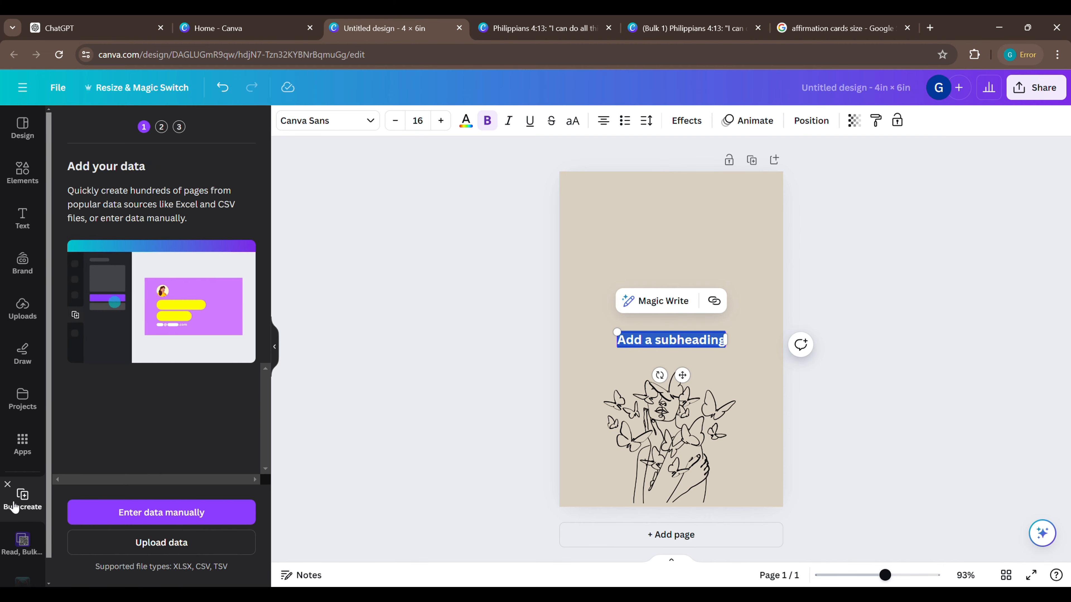
left_click(149, 511)
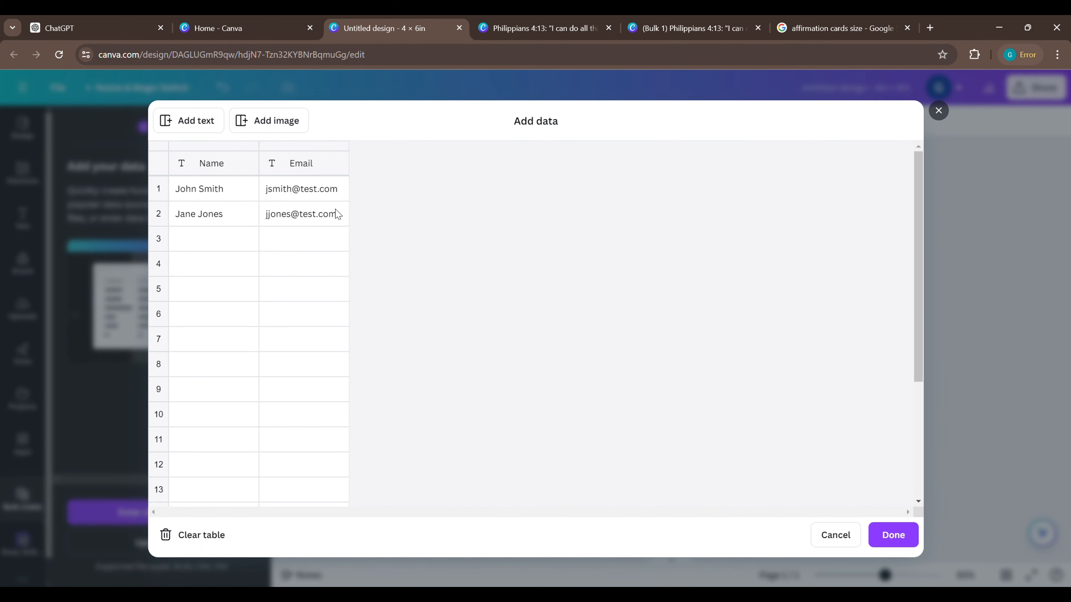
right_click(321, 166)
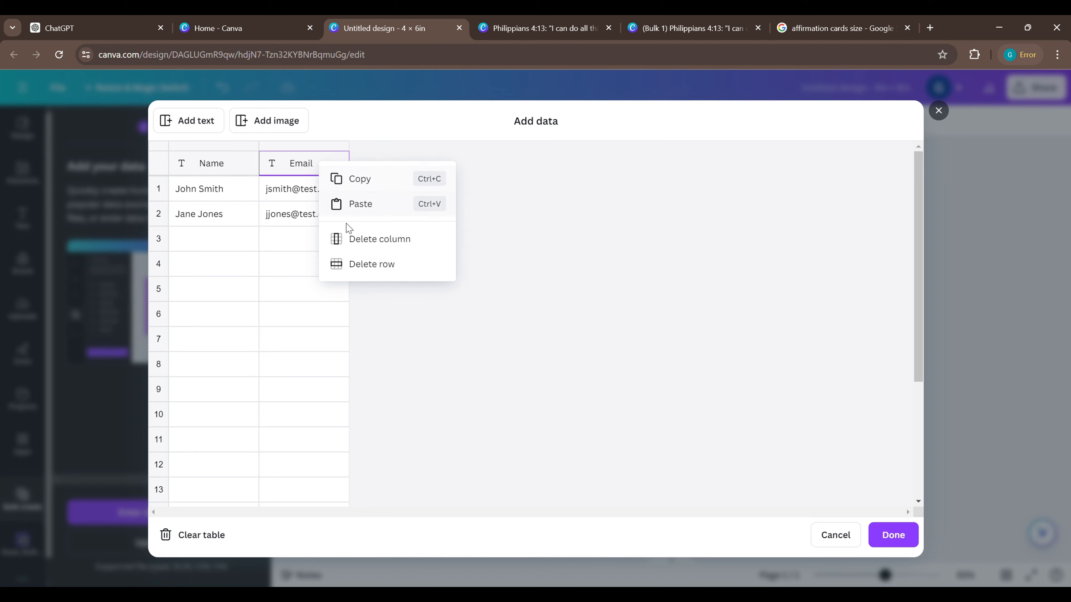
left_click(337, 237)
right_click(232, 194)
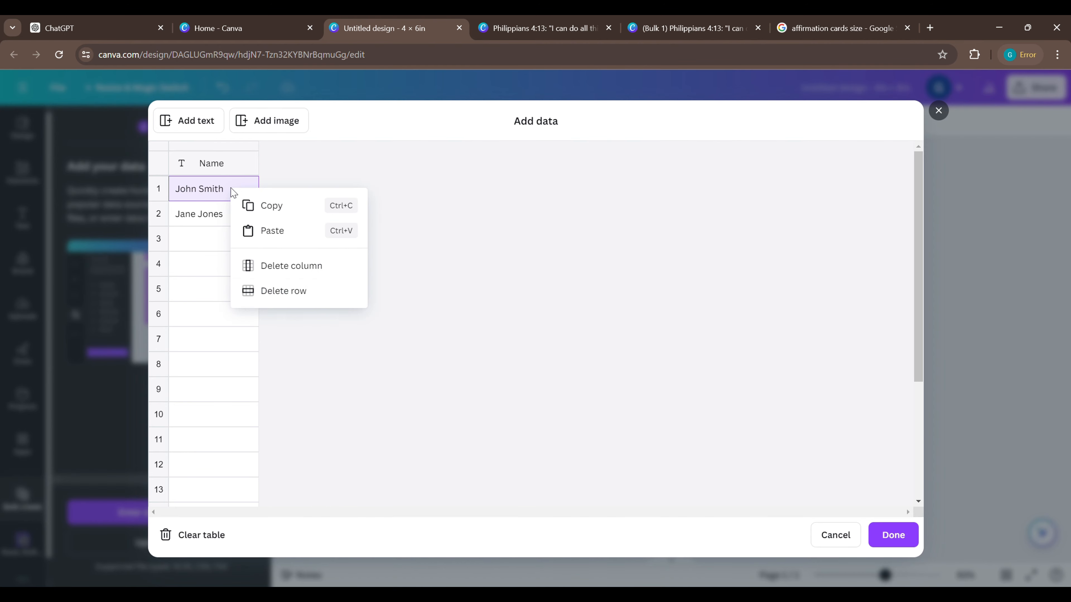
left_click(262, 230)
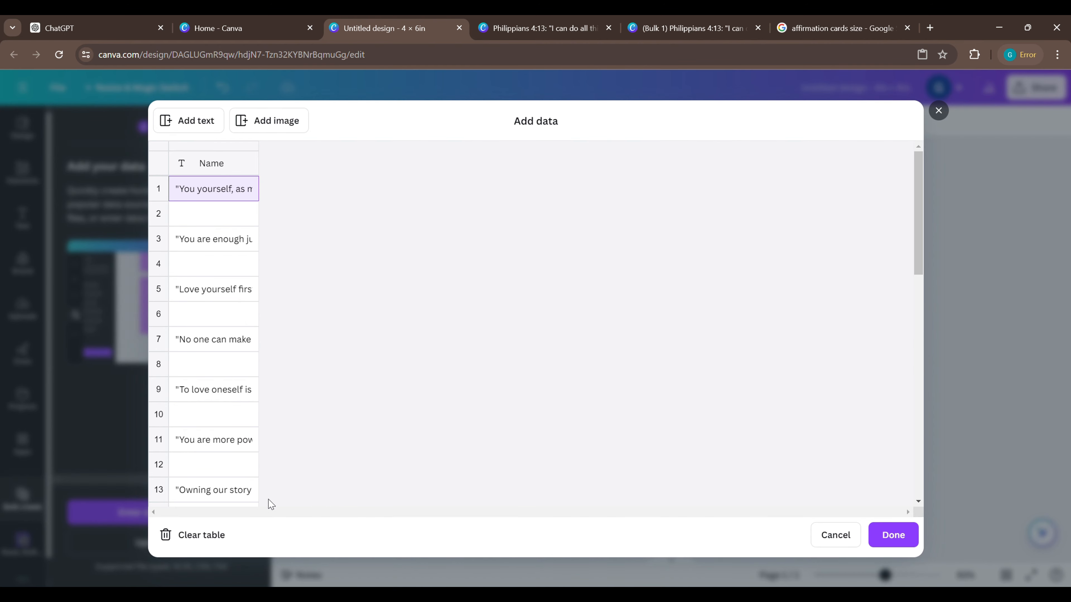
left_click(892, 535)
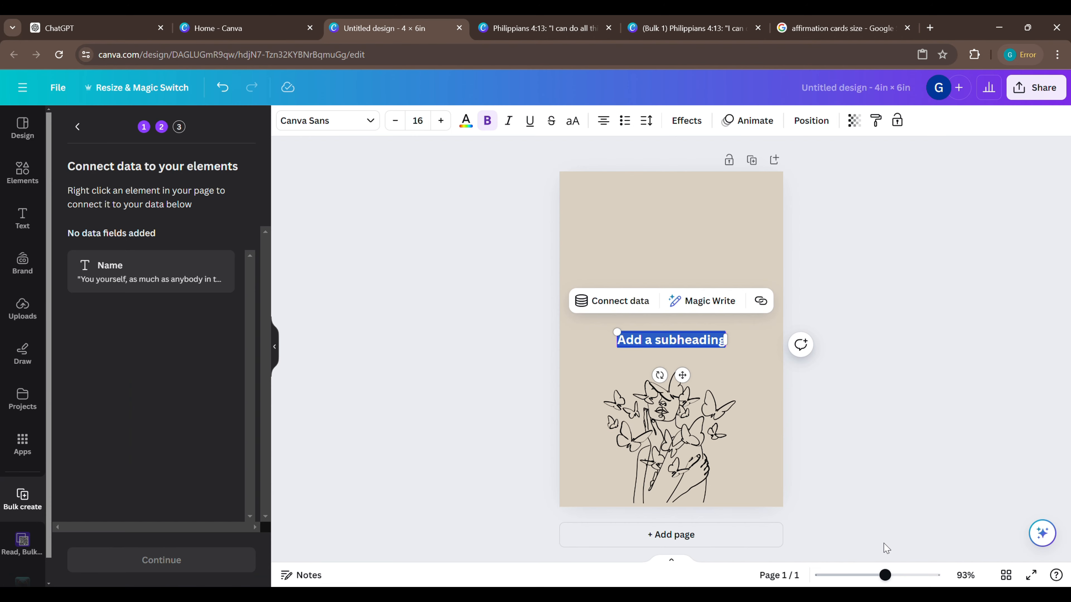
Move the subheading into the upper part of the card, well above the drawing, and set its font to Lora
left_click(620, 301)
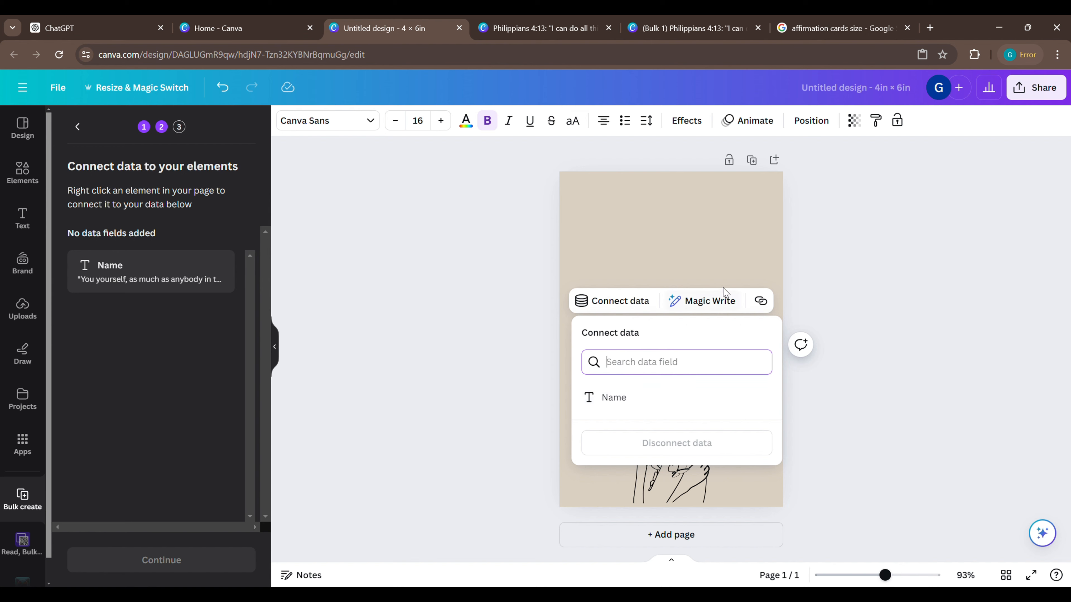
left_click(621, 398)
left_click_drag(679, 350, 678, 244)
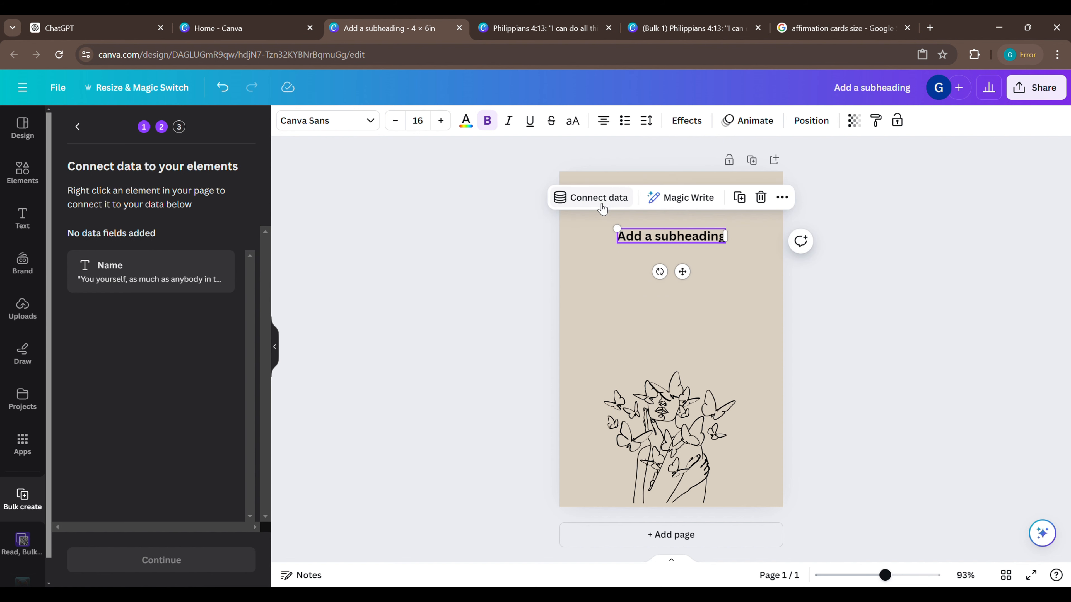
left_click(332, 122)
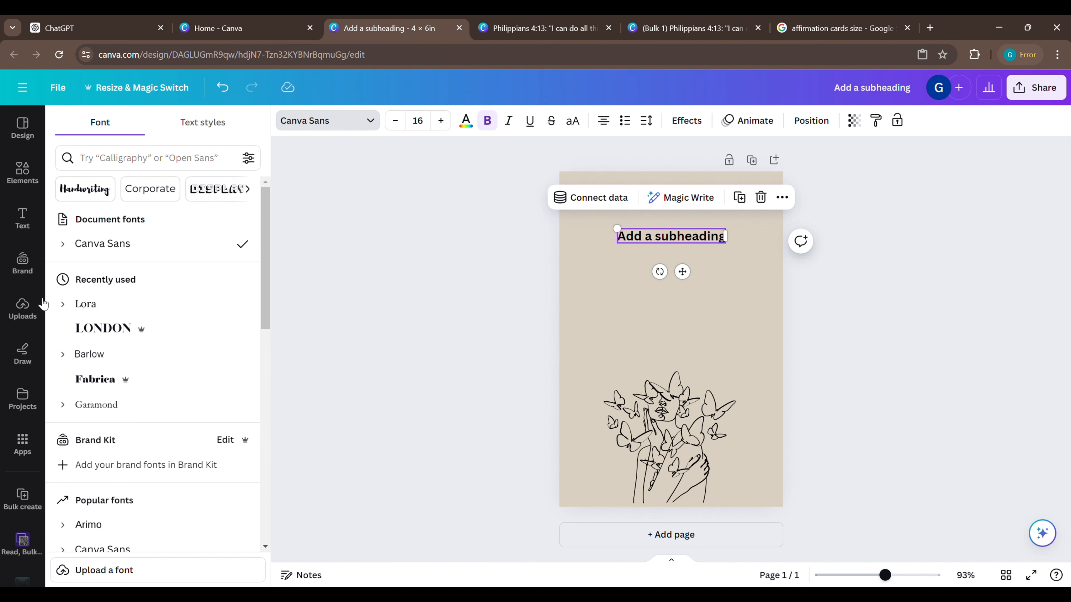
left_click(103, 304)
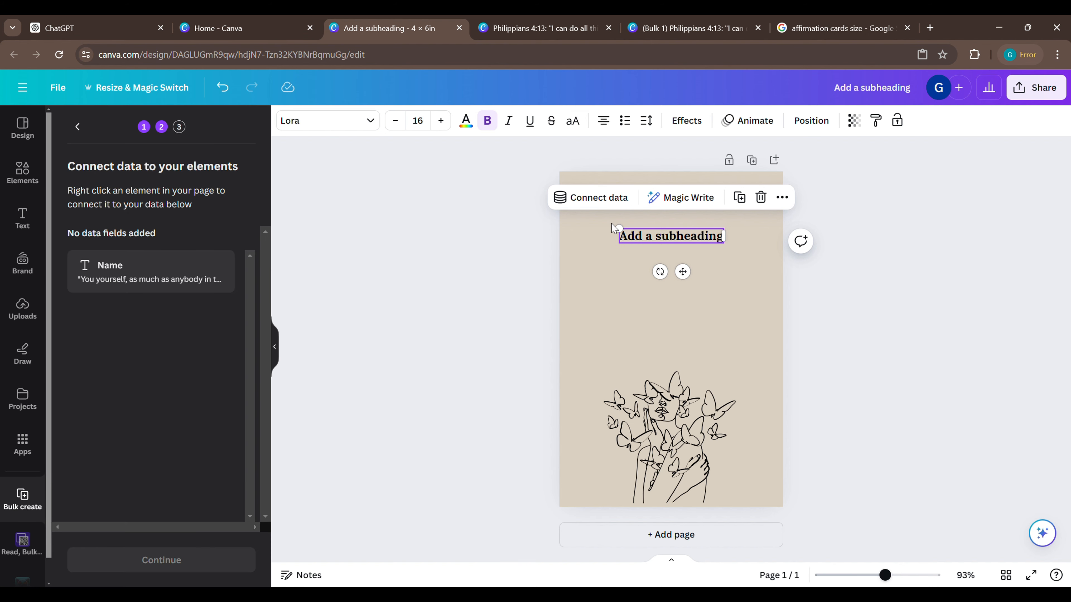
Connect the subheading to the Name data field and generate the 20 card designs from all the quotes
left_click(592, 203)
left_click(613, 301)
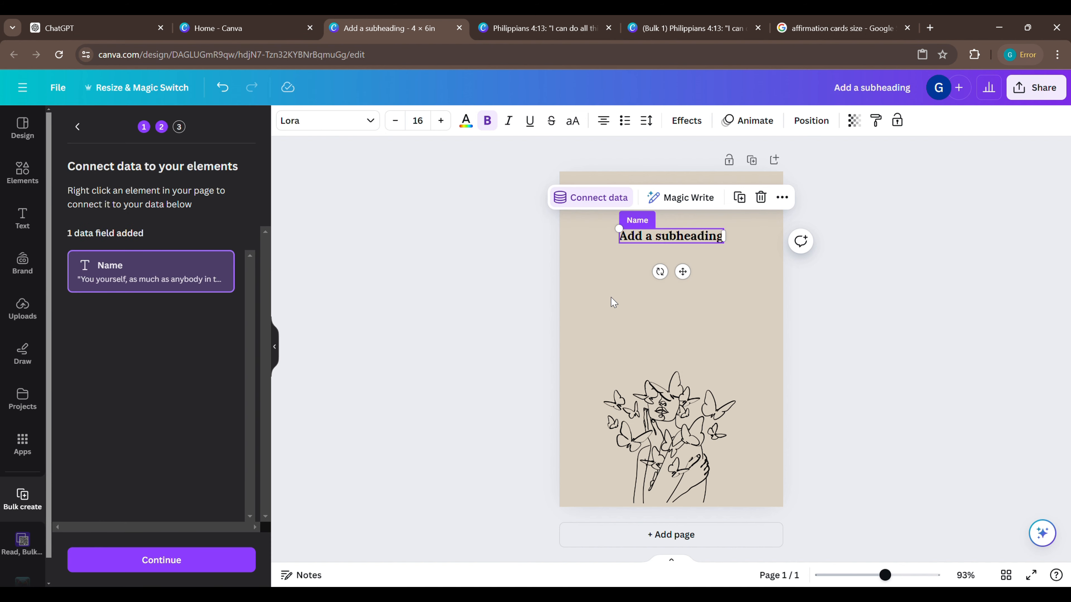
left_click(210, 561)
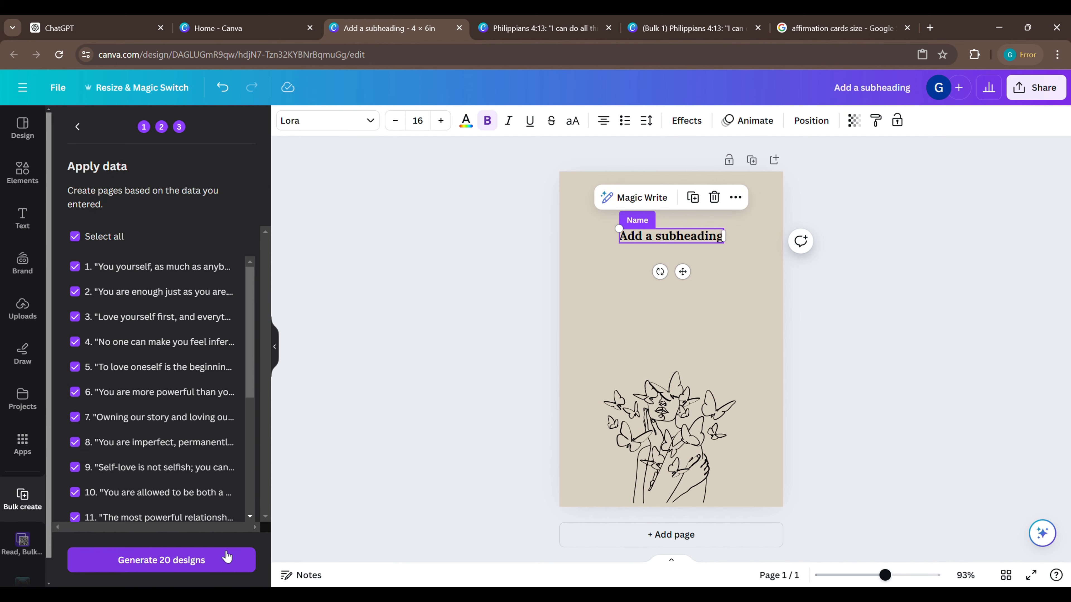
left_click(226, 560)
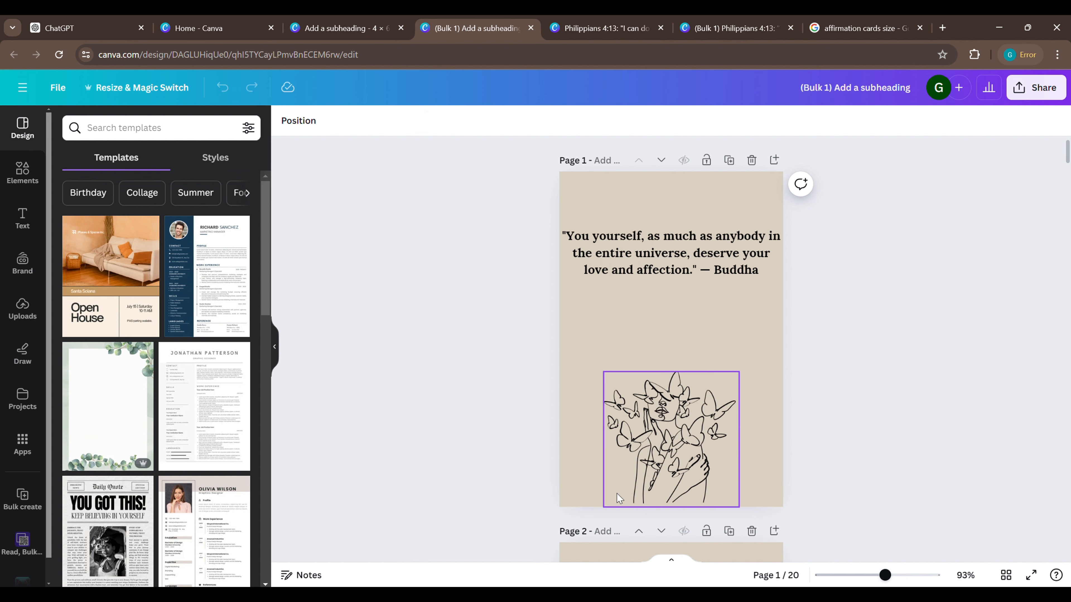
Review the generated quote cards page by page and in grid view, checking the text placement above the drawing
scroll(734, 403, "down", 5)
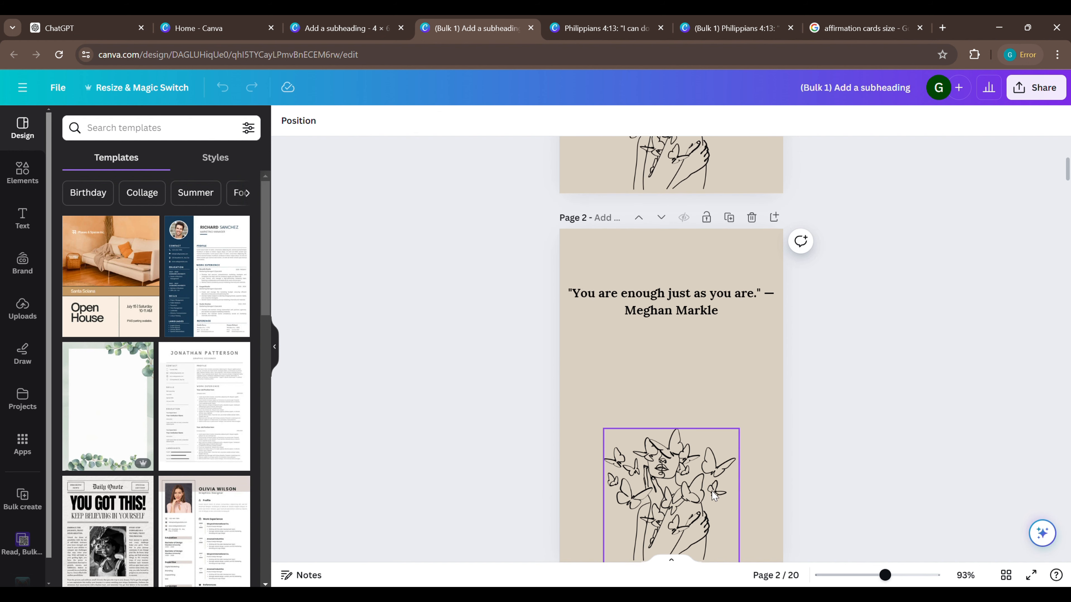
scroll(710, 463, "up", 5)
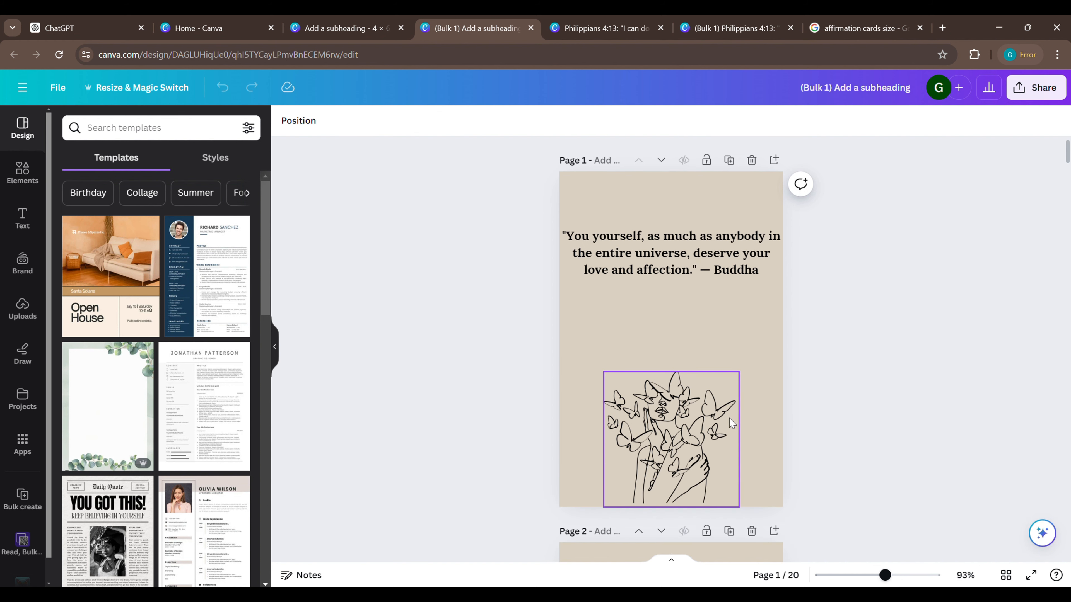
scroll(628, 442, "down", 4)
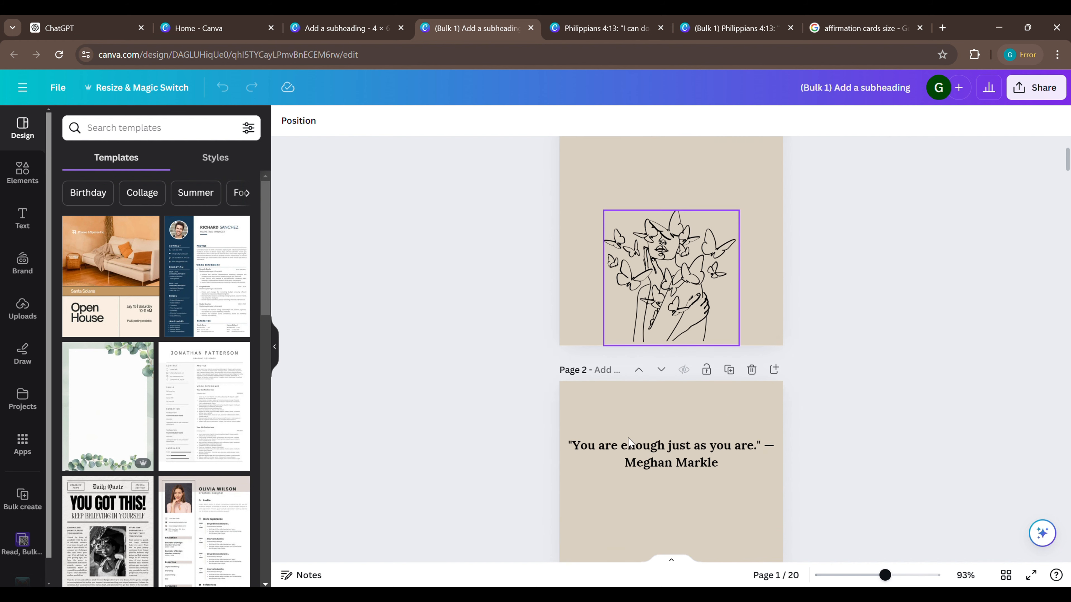
scroll(628, 442, "down", 20)
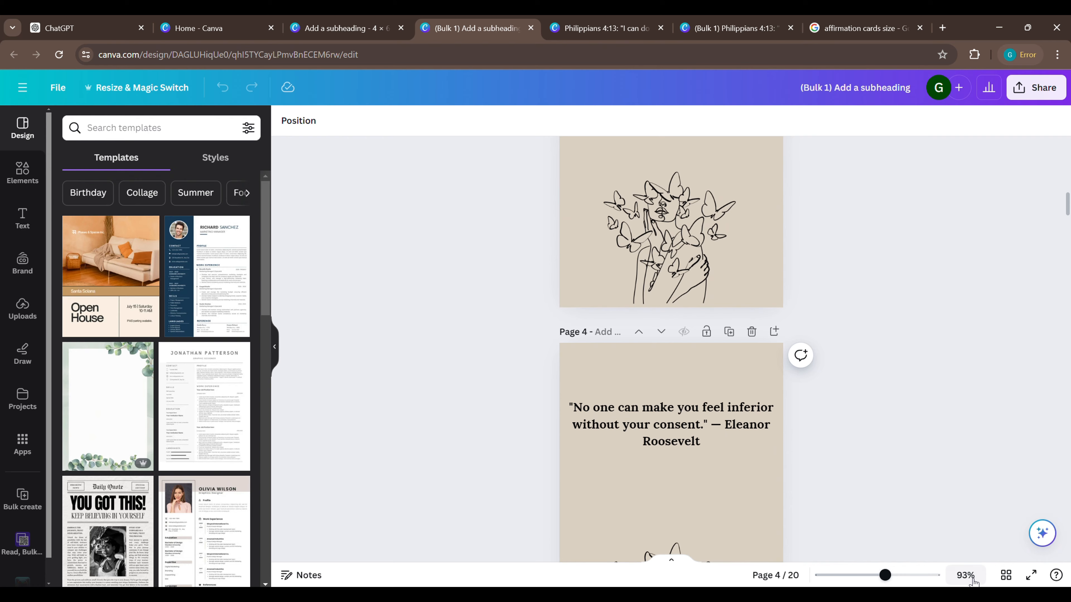
left_click(1005, 575)
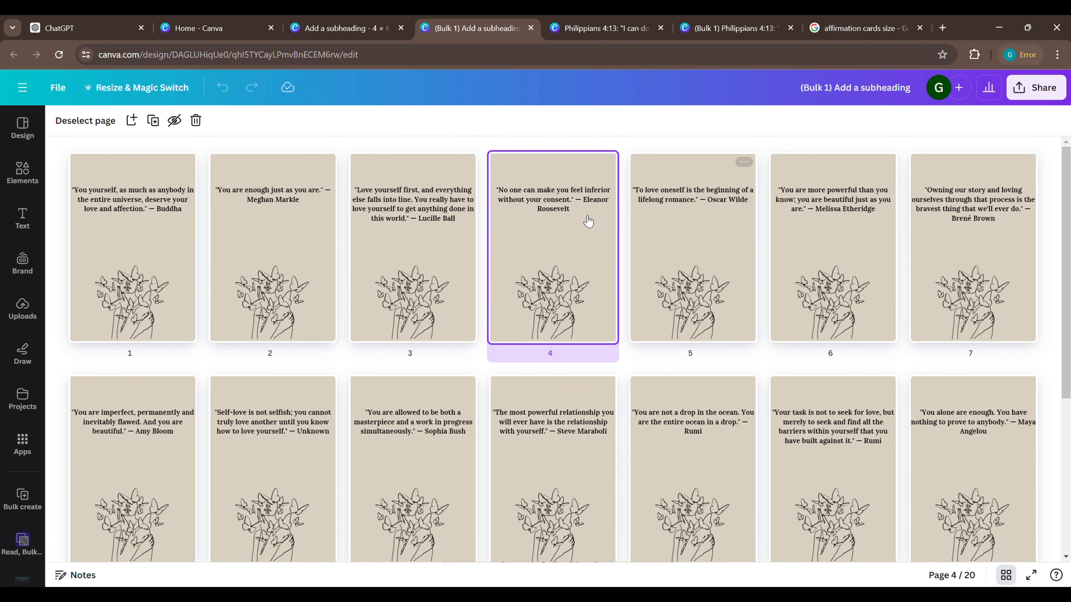